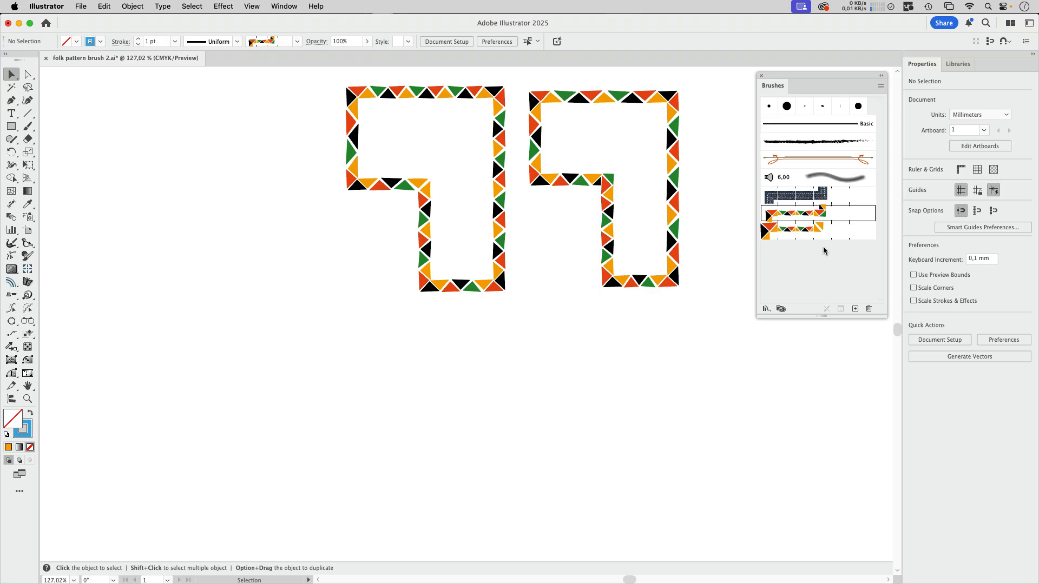
- Set the colorization method of Pattern Brush 2 to Hue Shift and apply it to the existing strokes
{"action": "left_click", "coordinate": [838, 235]}
{"action": "double_click", "coordinate": [838, 237]}
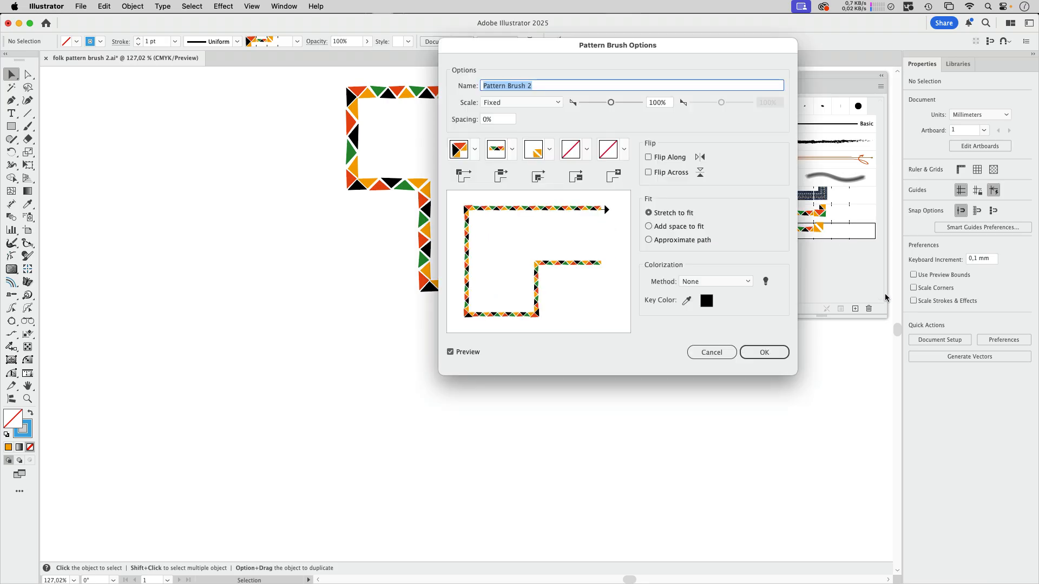
{"action": "left_click", "coordinate": [722, 281]}
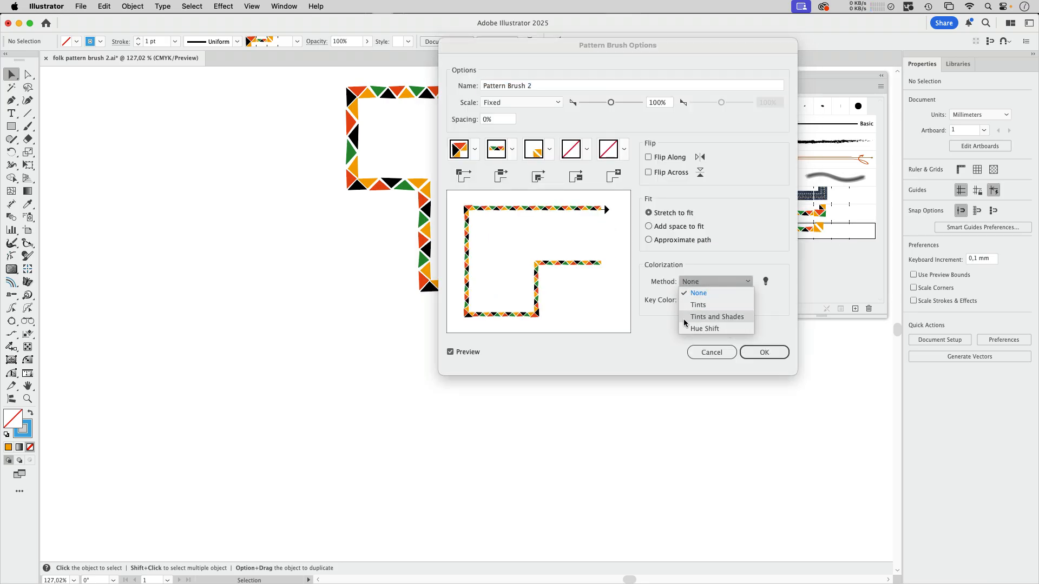
{"action": "left_click", "coordinate": [722, 326]}
{"action": "left_click", "coordinate": [763, 352]}
{"action": "left_click", "coordinate": [504, 320]}
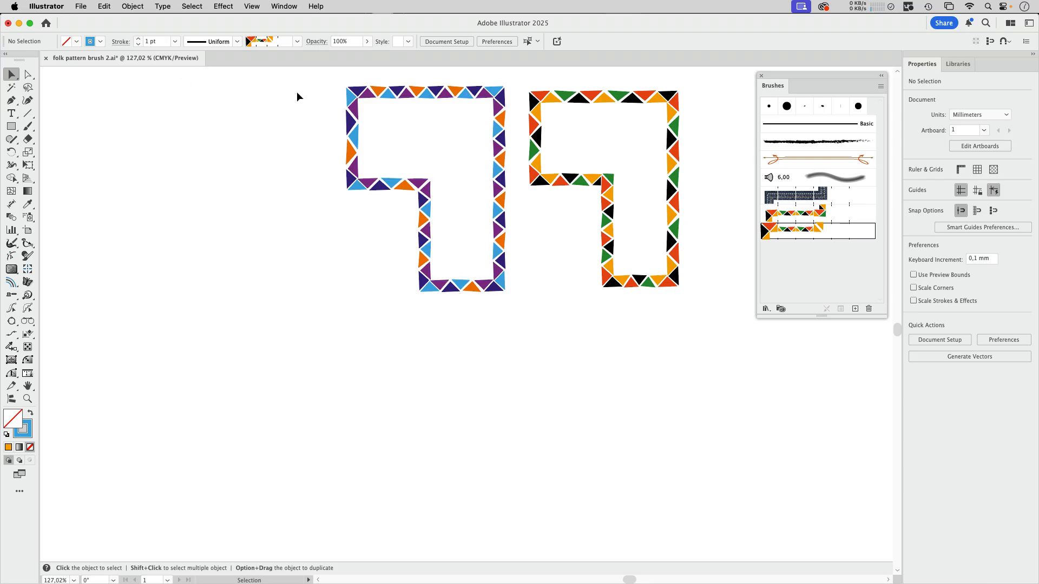
- Select the left brushed path and set its stroke colour to the orange-red swatch
{"action": "left_click_drag", "start_coordinate": [296, 91], "coordinate": [381, 187]}
{"action": "left_click", "coordinate": [101, 42]}
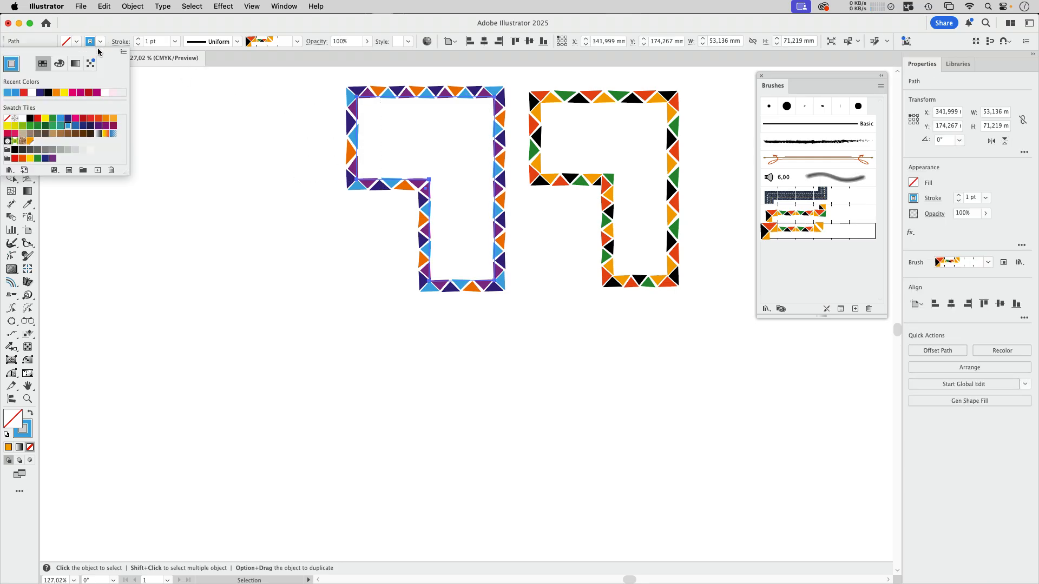
{"action": "left_click", "coordinate": [98, 119]}
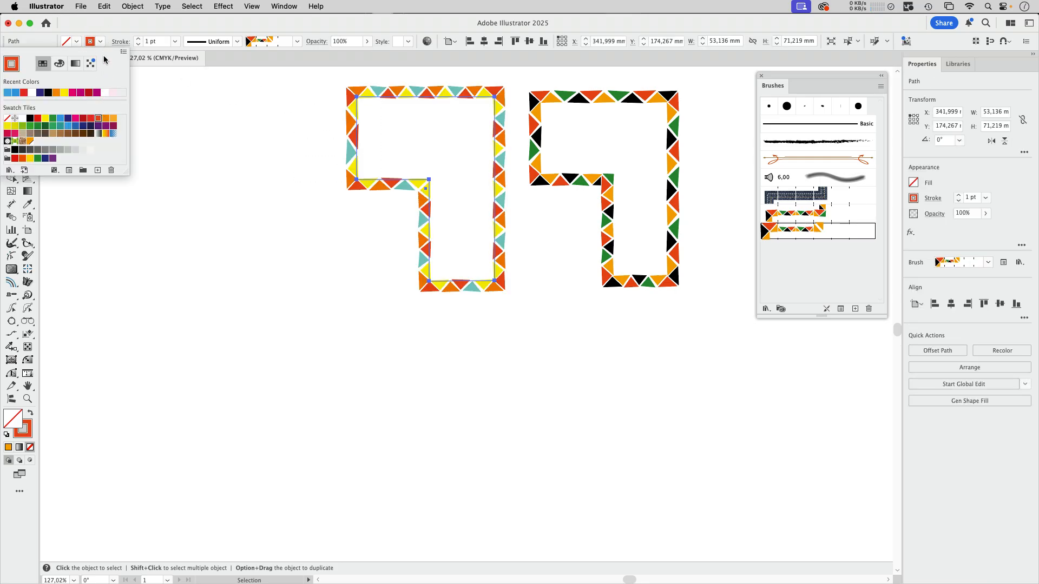
{"action": "left_click", "coordinate": [94, 24]}
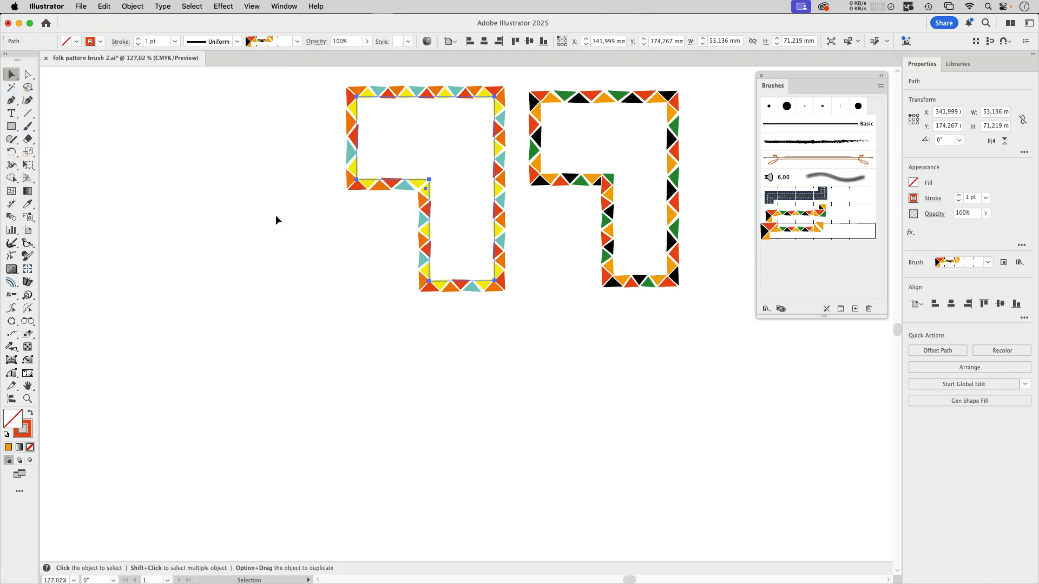
- Reset the colorization method of Pattern Brush 2 to None, apply it to the strokes and deselect the path
{"action": "double_click", "coordinate": [836, 231]}
{"action": "left_click", "coordinate": [719, 282]}
{"action": "left_click", "coordinate": [718, 292]}
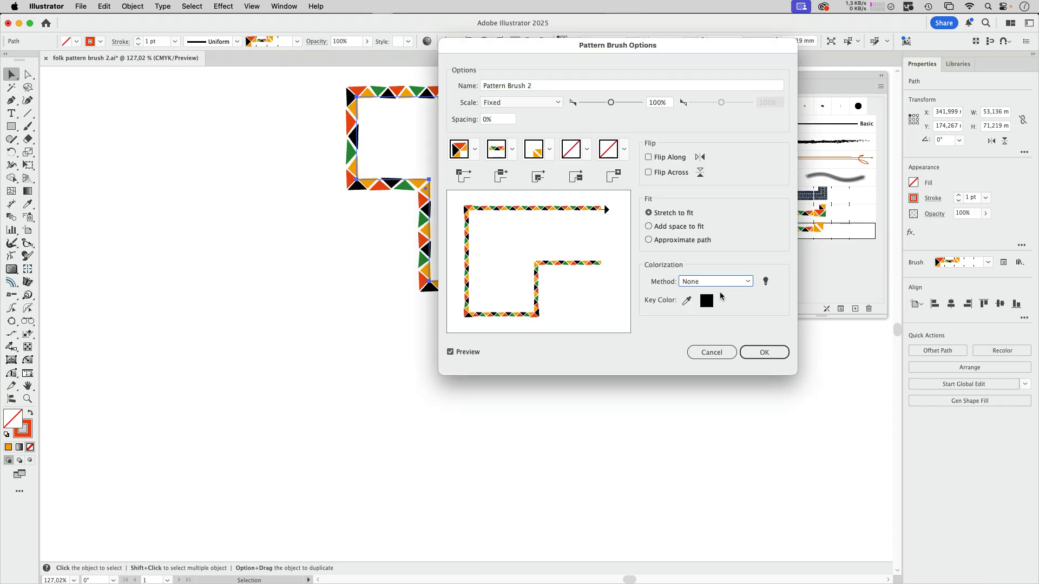
{"action": "key", "text": "Return"}
{"action": "left_click", "coordinate": [588, 392]}
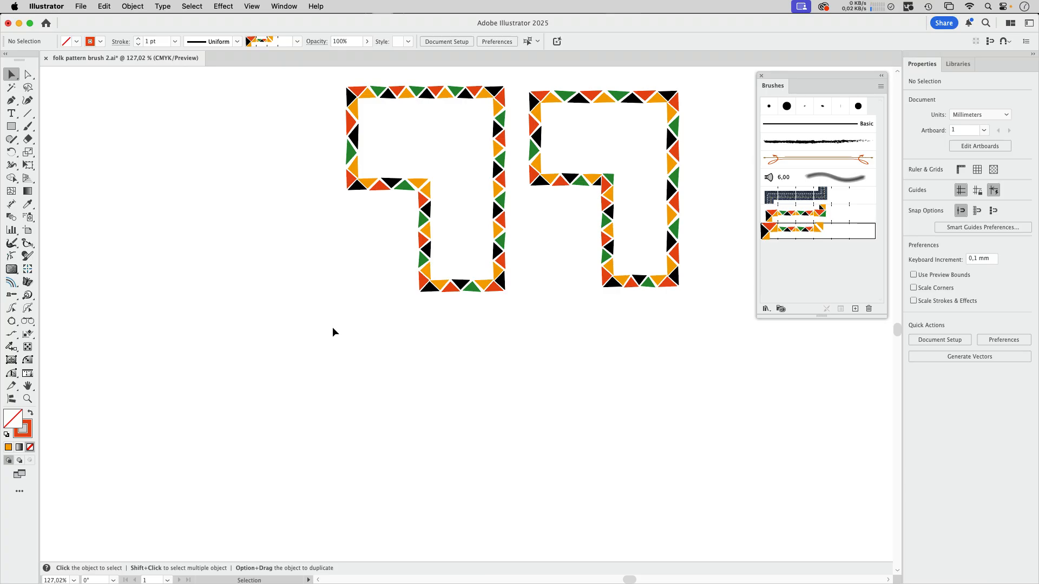
- Select the left brushed path and show its appearance attributes beside the Brushes panel
{"action": "left_click", "coordinate": [495, 134]}
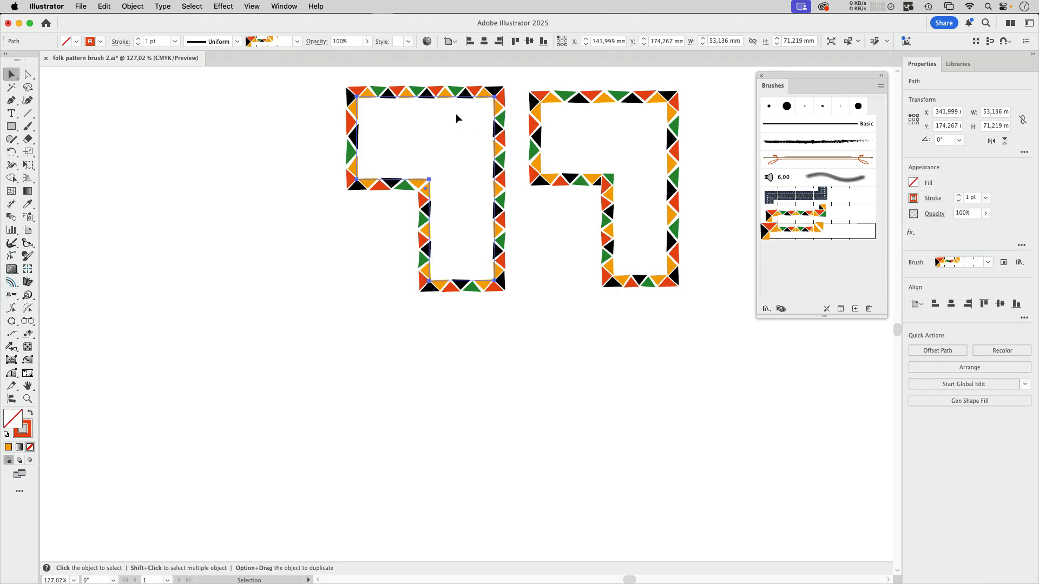
{"action": "left_click", "coordinate": [287, 6]}
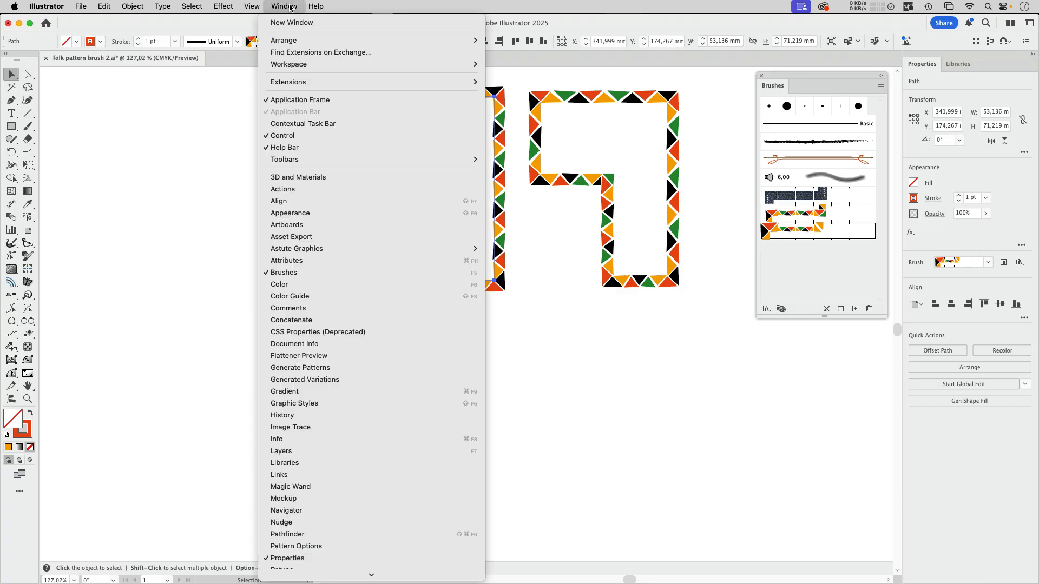
{"action": "left_click", "coordinate": [310, 214]}
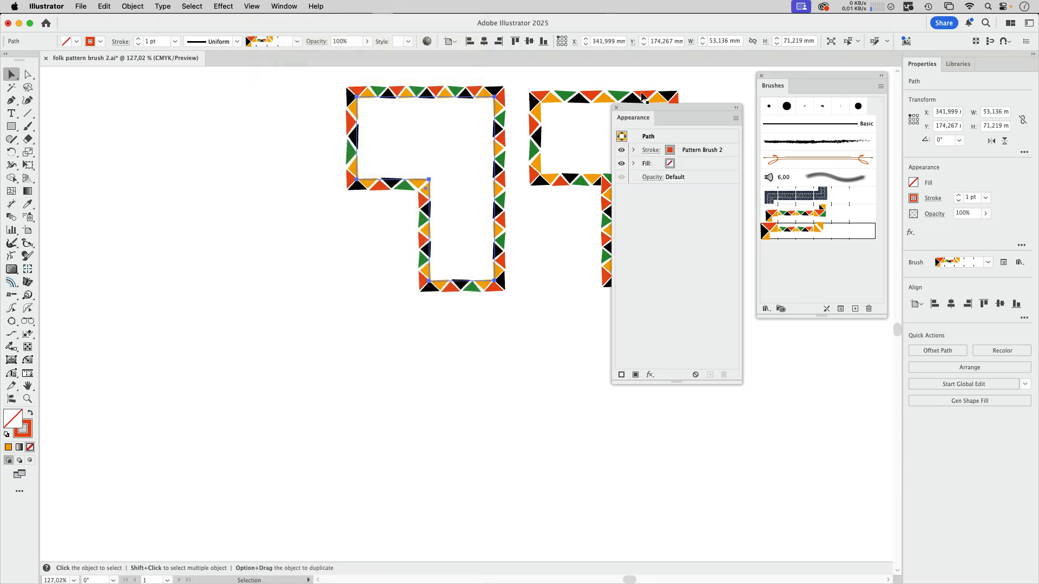
{"action": "left_click_drag", "start_coordinate": [655, 112], "coordinate": [585, 79]}
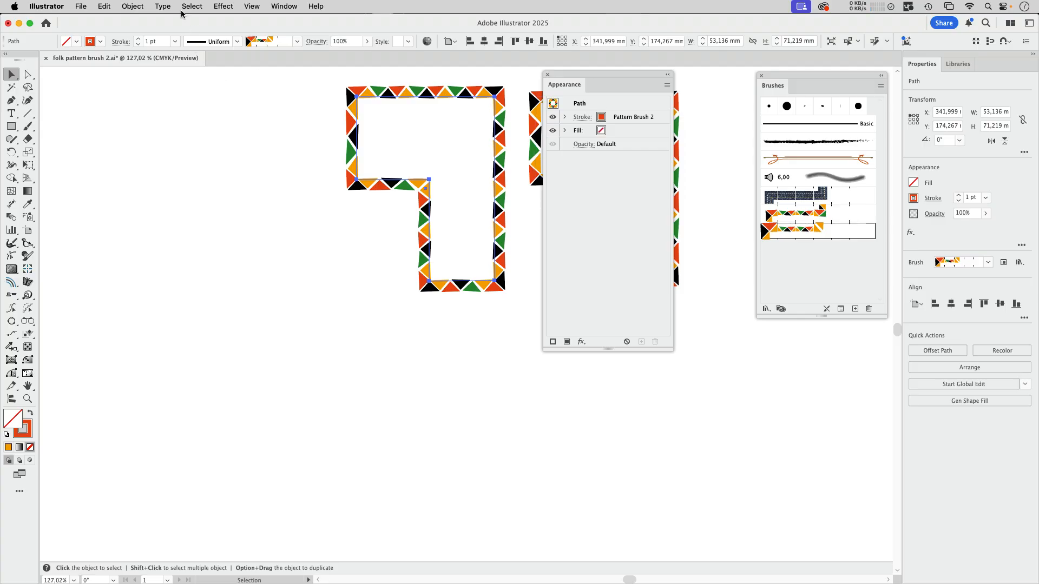
- Apply the Randomino Color Randomizer effect to the left path with a hue variation of 152
{"action": "left_click", "coordinate": [221, 7]}
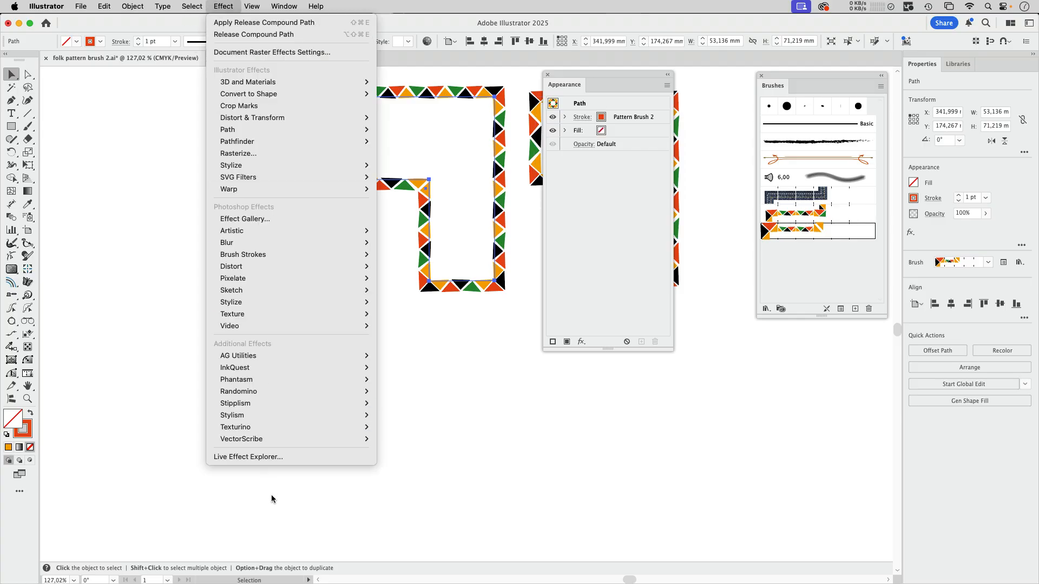
{"action": "mouse_move", "coordinate": [257, 392]}
{"action": "left_click", "coordinate": [447, 398]}
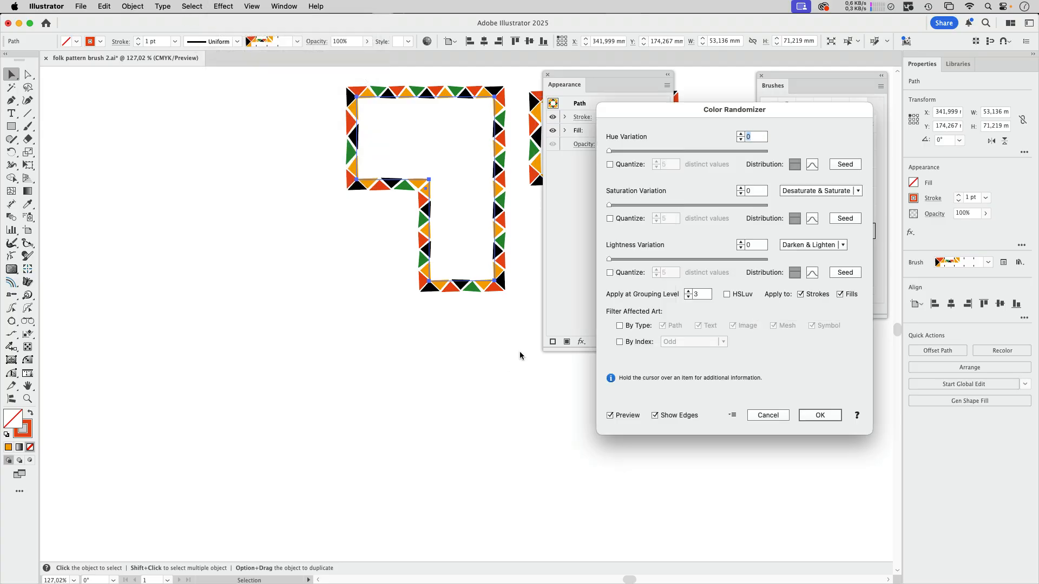
{"action": "left_click_drag", "start_coordinate": [699, 151], "coordinate": [733, 157]}
{"action": "left_click_drag", "start_coordinate": [733, 158], "coordinate": [736, 158]}
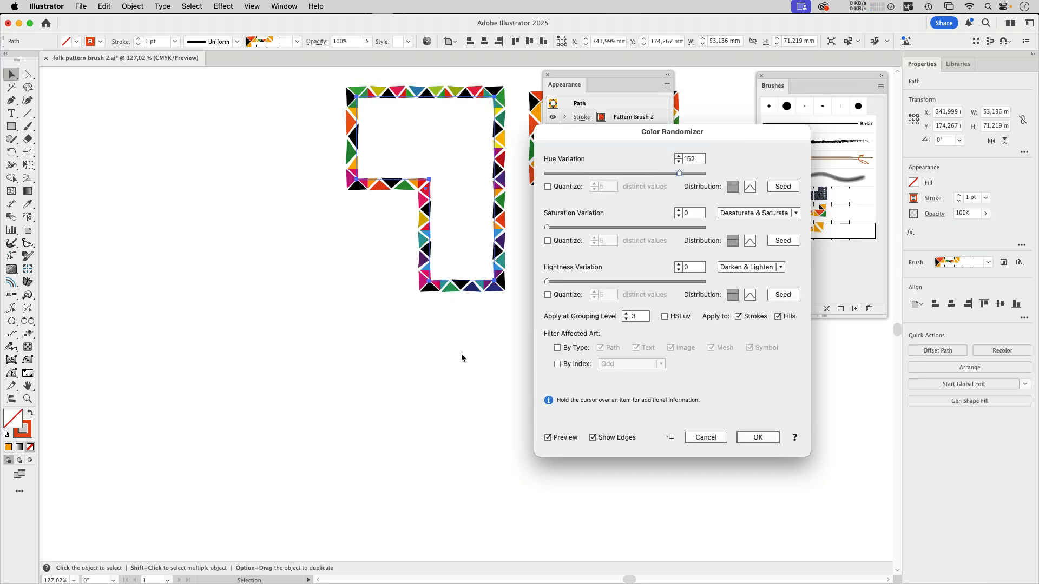
{"action": "left_click", "coordinate": [758, 438]}
- Target the left path's stroke and apply the Pathfinder Merge effect to it
{"action": "scroll", "coordinate": [511, 197], "scroll_direction": "up", "scroll_amount": 5}
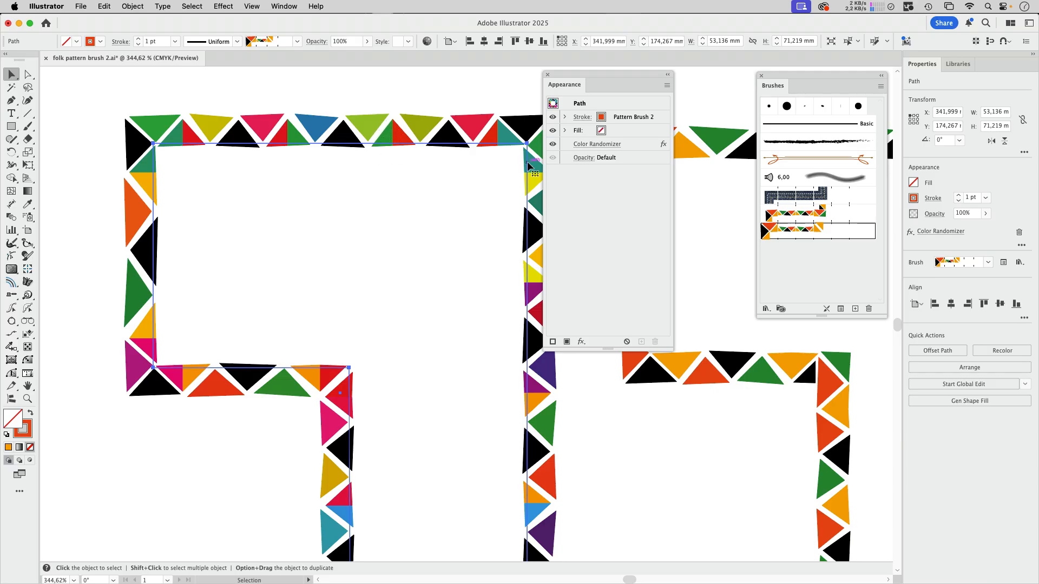
{"action": "key", "text": "x"}
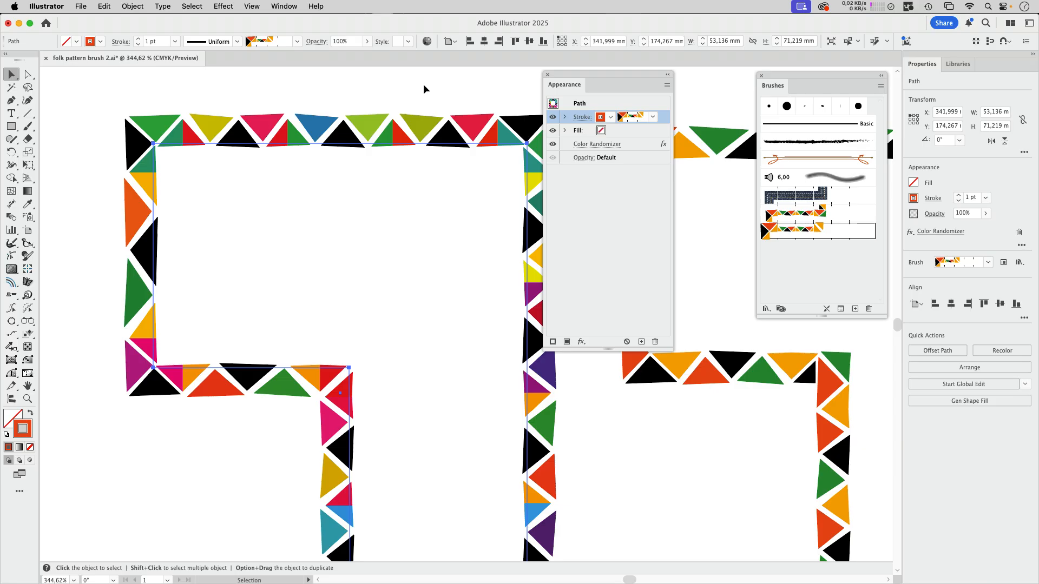
{"action": "left_click", "coordinate": [224, 5]}
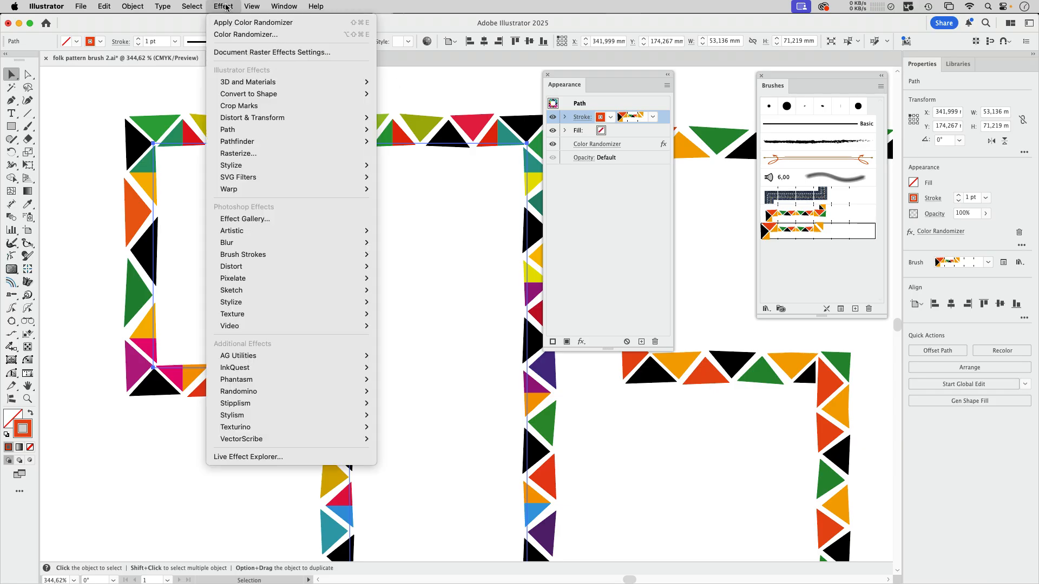
{"action": "mouse_move", "coordinate": [242, 146]}
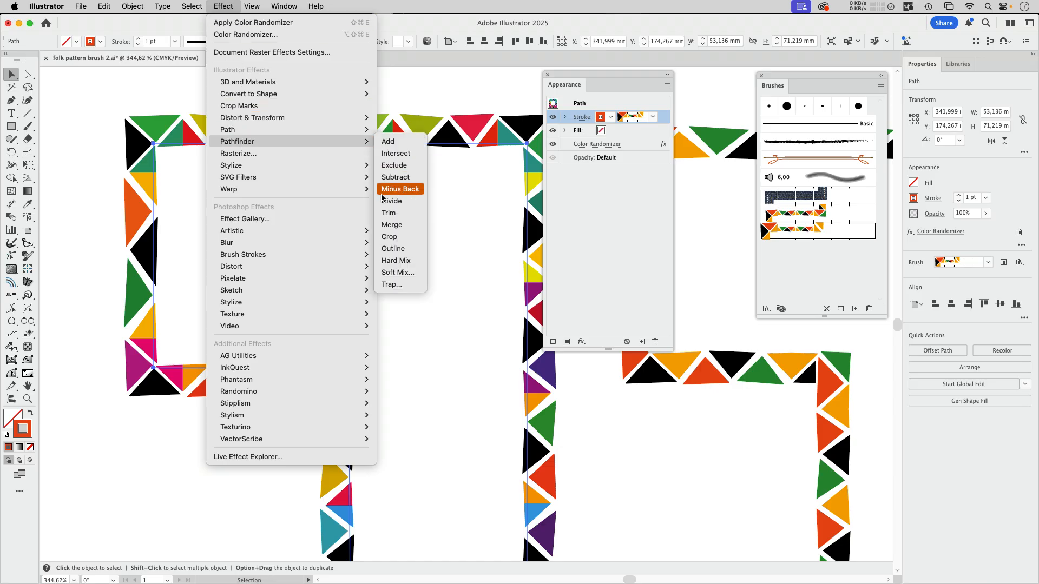
{"action": "left_click", "coordinate": [401, 225]}
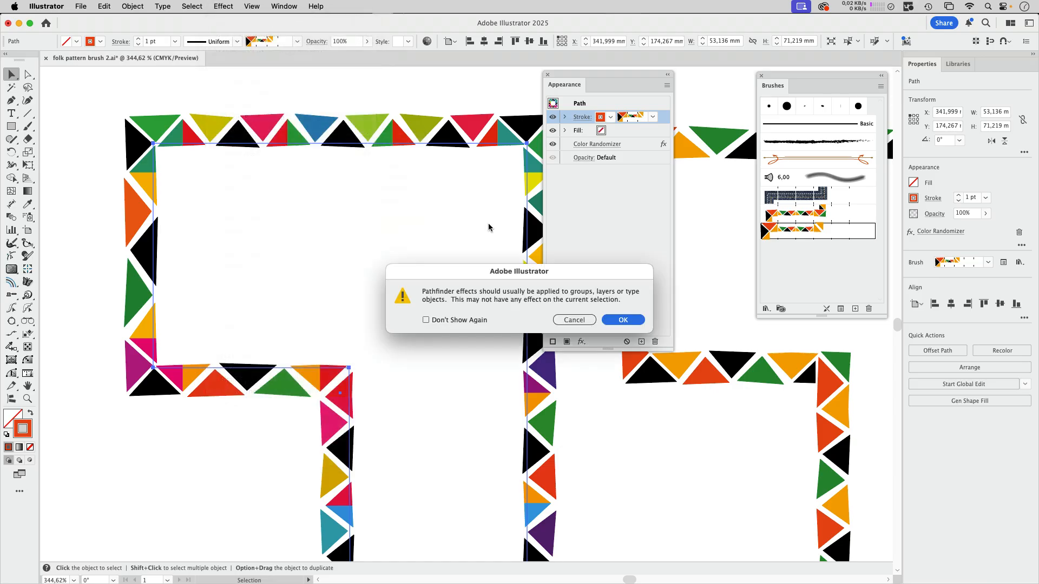
{"action": "left_click", "coordinate": [632, 320]}
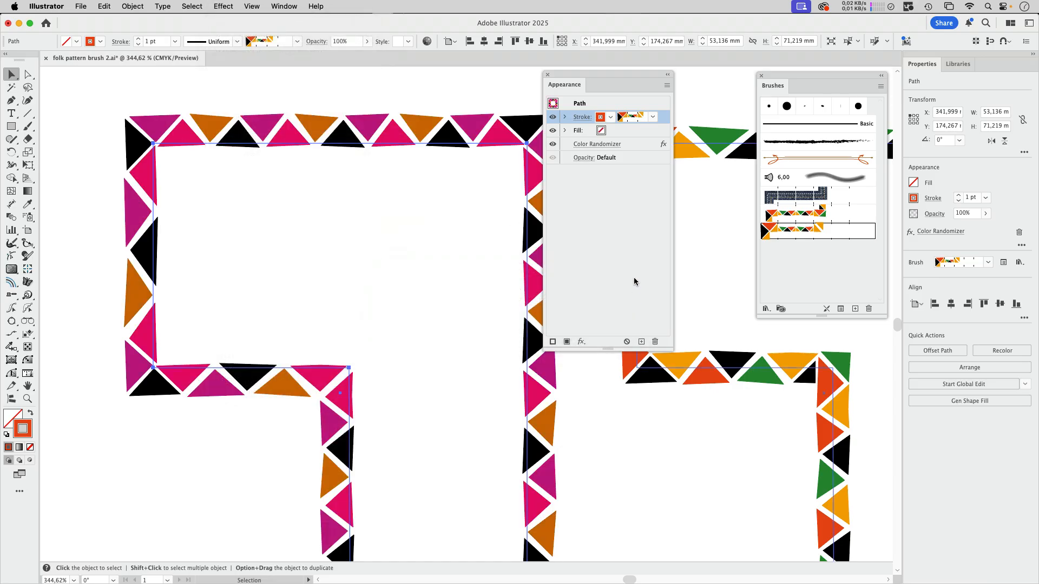
- Move the Merge effect out of the stroke so it applies to the whole path before Color Randomizer, and deselect the path
{"action": "left_click", "coordinate": [565, 117]}
{"action": "mouse_move", "coordinate": [627, 133]}
{"action": "left_mouse_down"}
{"action": "mouse_move", "coordinate": [644, 135]}
{"action": "mouse_move", "coordinate": [641, 164]}
{"action": "left_mouse_up"}
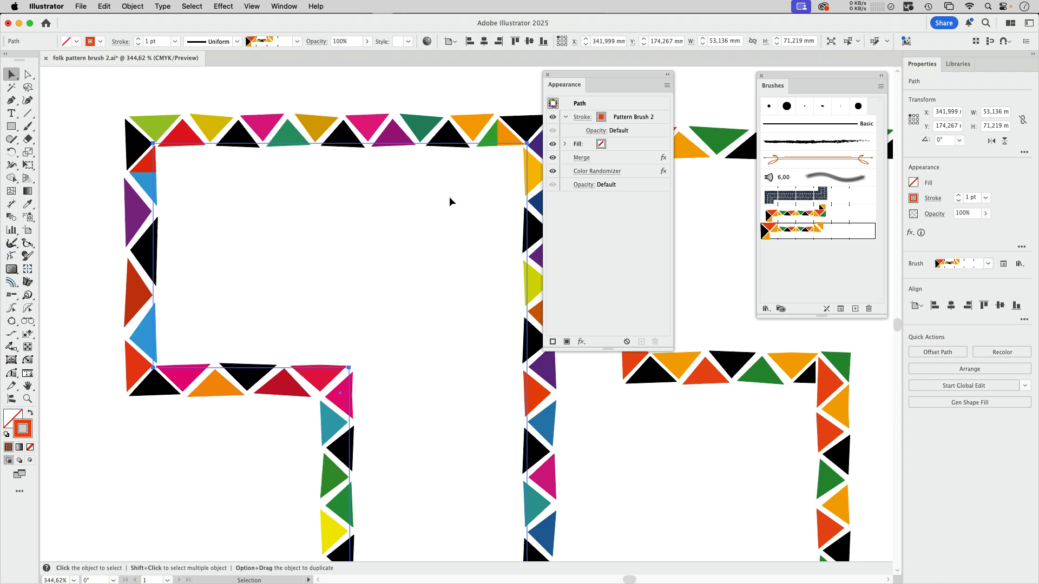
{"action": "scroll", "coordinate": [449, 196], "scroll_direction": "down", "scroll_amount": 3}
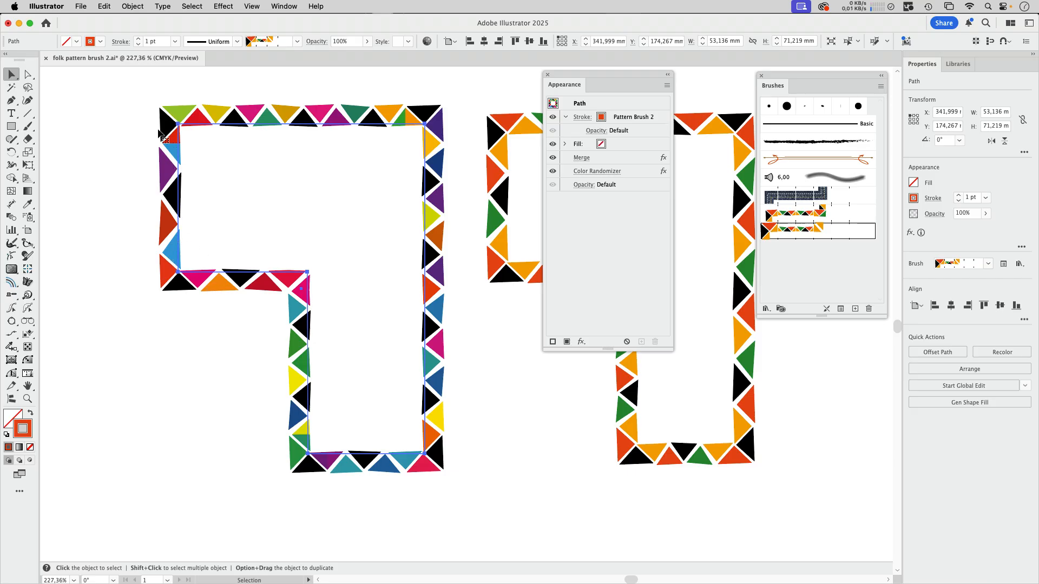
{"action": "left_click", "coordinate": [93, 174]}
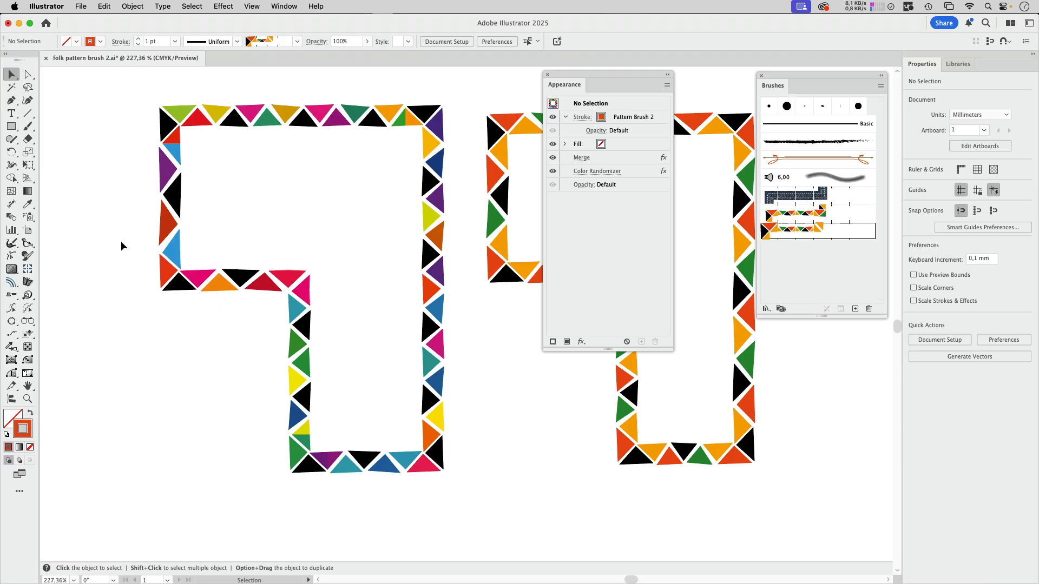
- Curve the outer vertical edges of the two orange end triangles in the original side tile slightly outward
{"action": "key", "text": "z"}
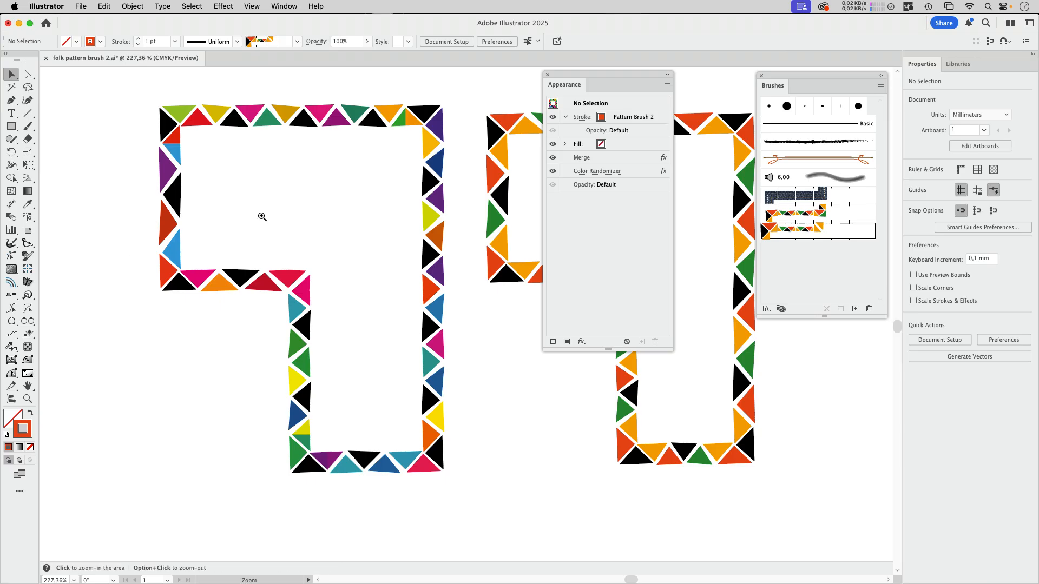
{"action": "left_click_drag", "start_coordinate": [262, 215], "coordinate": [164, 300]}
{"action": "left_click_drag", "start_coordinate": [116, 162], "coordinate": [408, 298]}
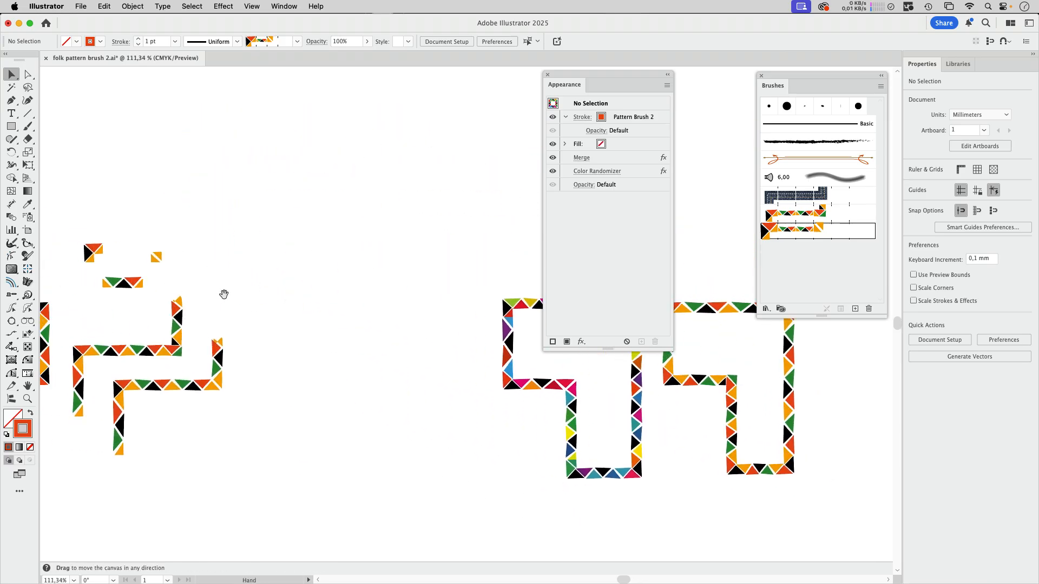
{"action": "left_click_drag", "start_coordinate": [189, 305], "coordinate": [313, 275]}
{"action": "left_click_drag", "start_coordinate": [238, 257], "coordinate": [358, 265]}
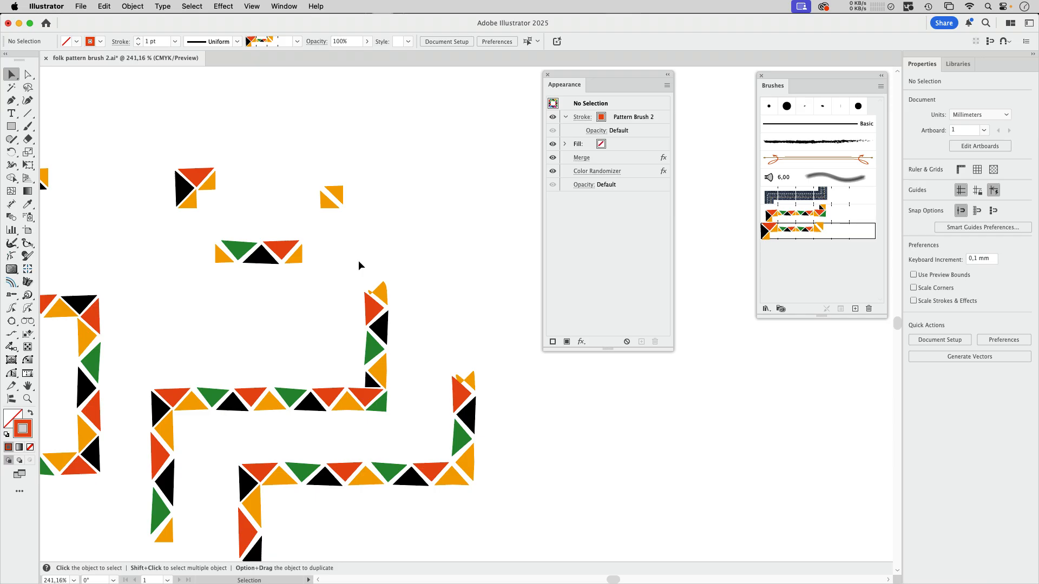
{"action": "left_click_drag", "start_coordinate": [248, 249], "coordinate": [385, 242]}
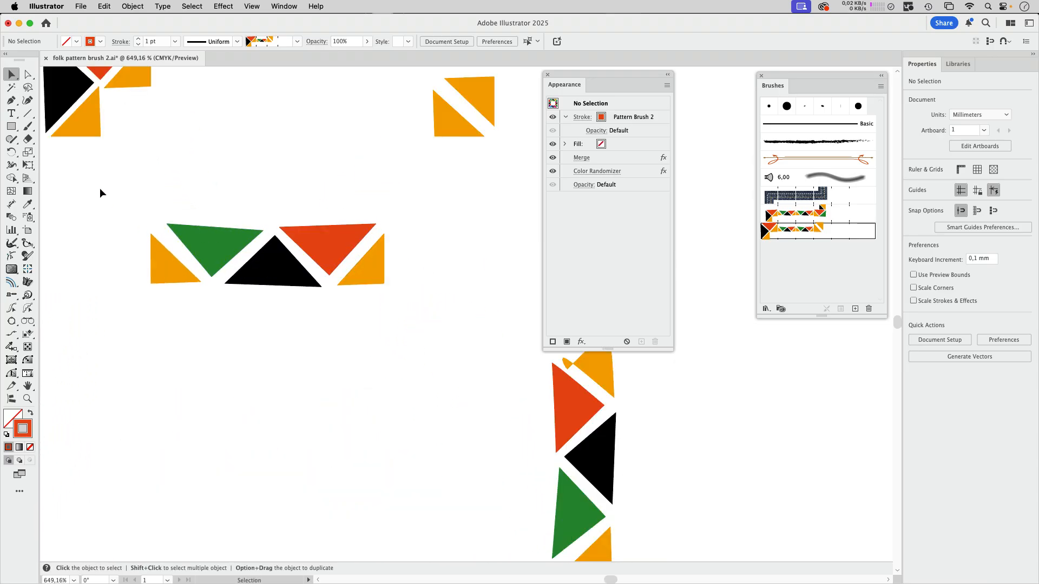
{"action": "left_click", "coordinate": [28, 75]}
{"action": "left_click", "coordinate": [169, 264]}
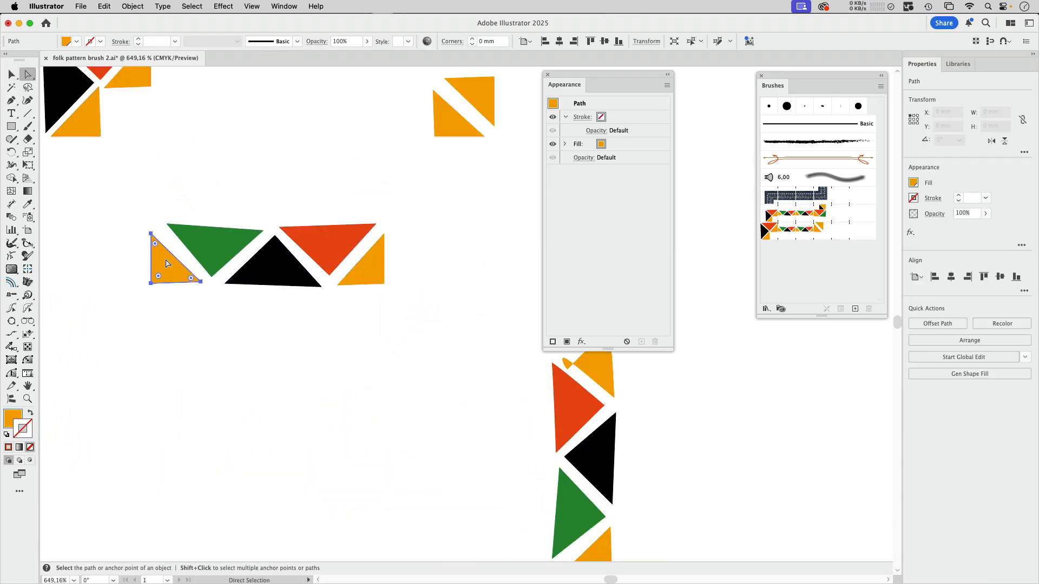
{"action": "left_click", "coordinate": [11, 100]}
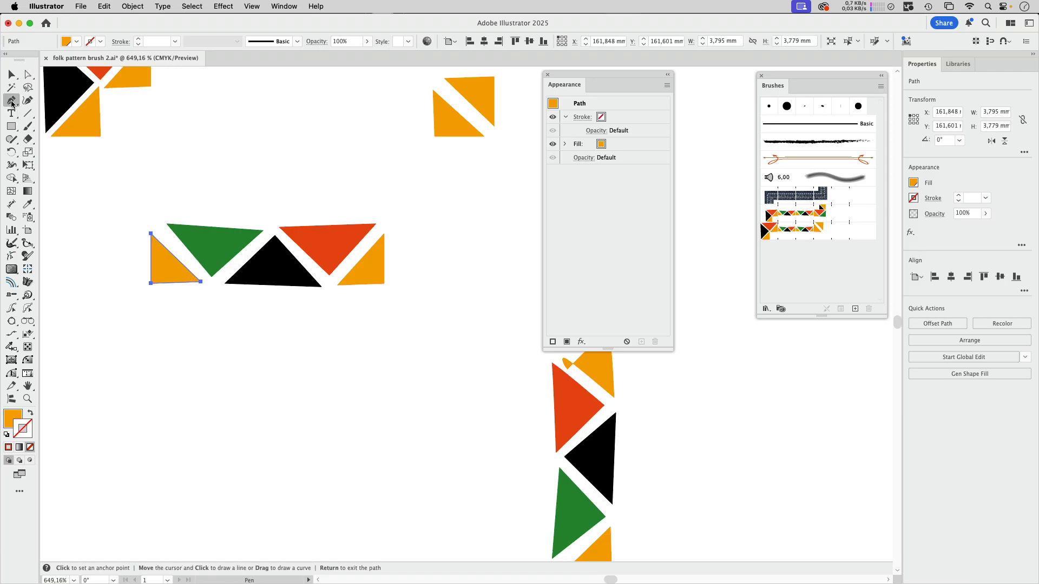
{"action": "key", "text": "alt"}
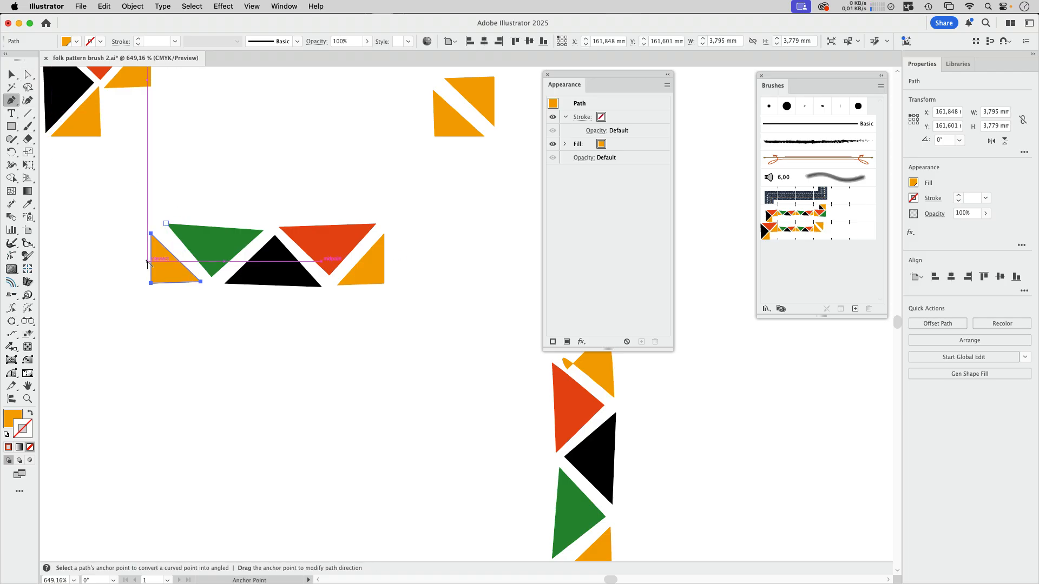
{"action": "left_click_drag", "start_coordinate": [150, 264], "coordinate": [145, 262]}
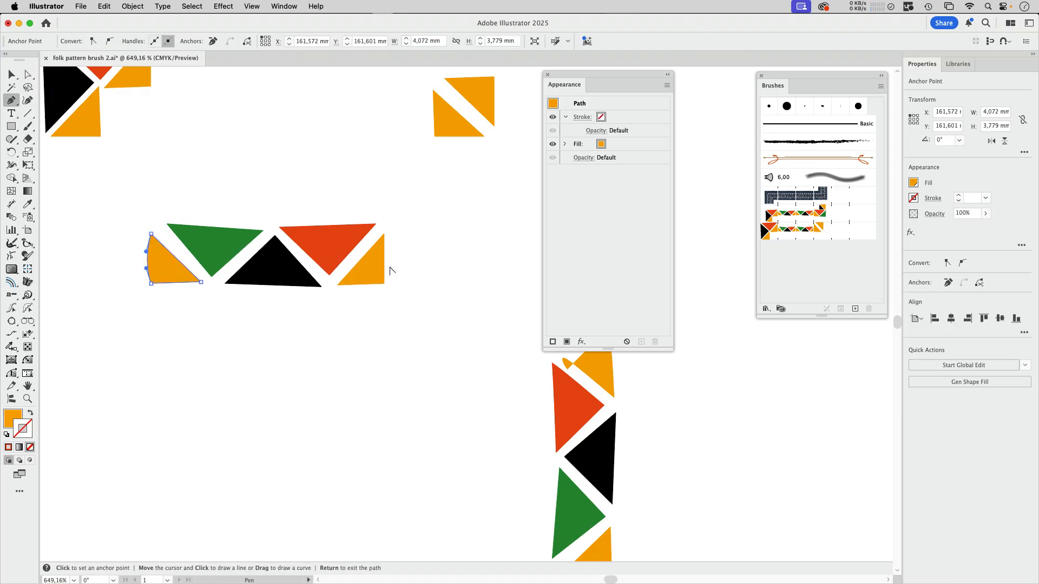
{"action": "left_click_drag", "start_coordinate": [382, 262], "coordinate": [390, 265]}
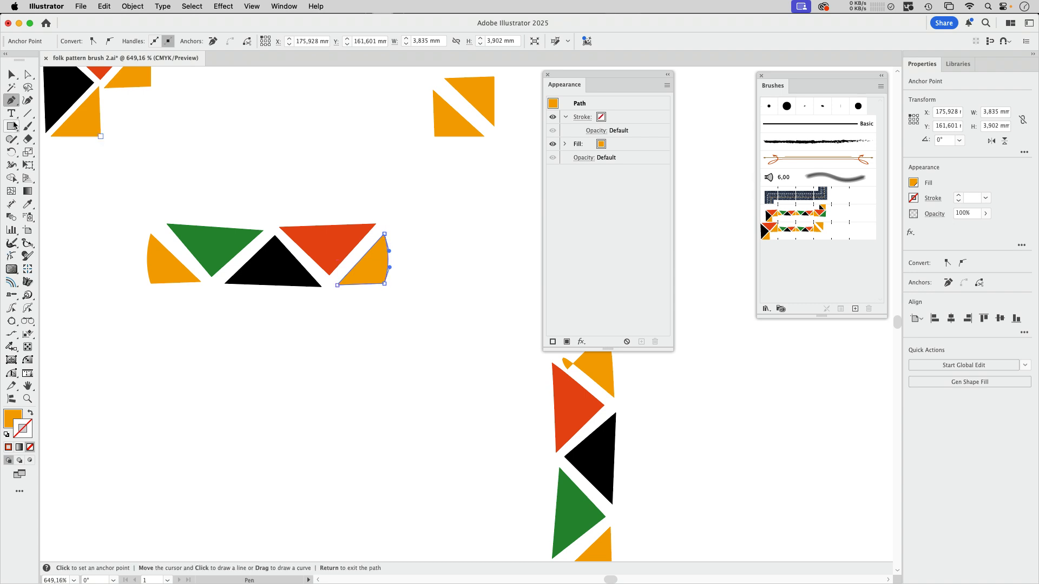
- Replace the side tile of Pattern Brush 2 with the reshaped five-triangle artwork and apply the change to existing strokes
{"action": "left_click", "coordinate": [12, 74]}
{"action": "left_click_drag", "start_coordinate": [128, 346], "coordinate": [406, 185]}
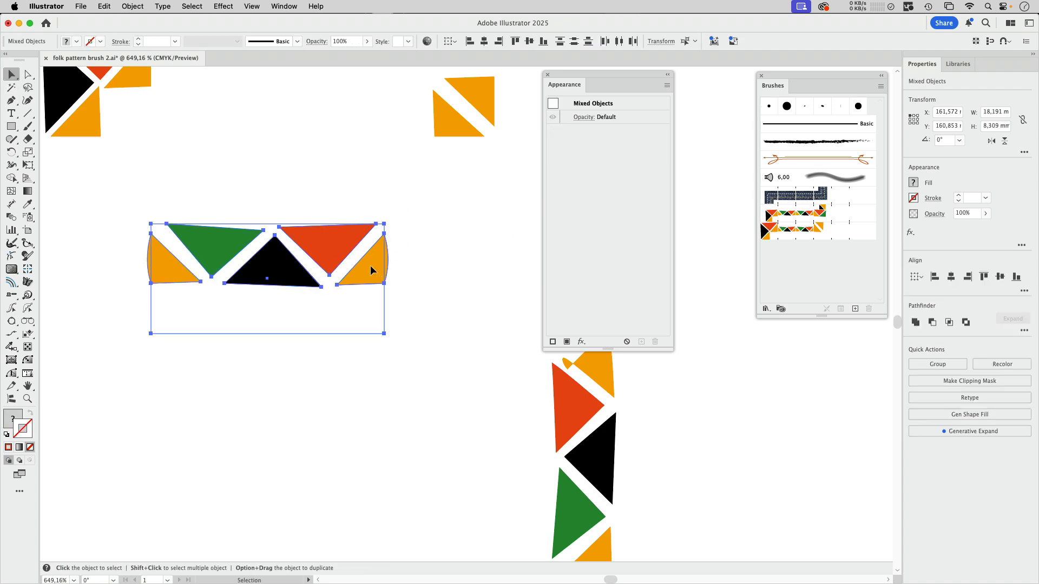
{"action": "left_click_drag", "start_coordinate": [371, 269], "coordinate": [810, 241]}
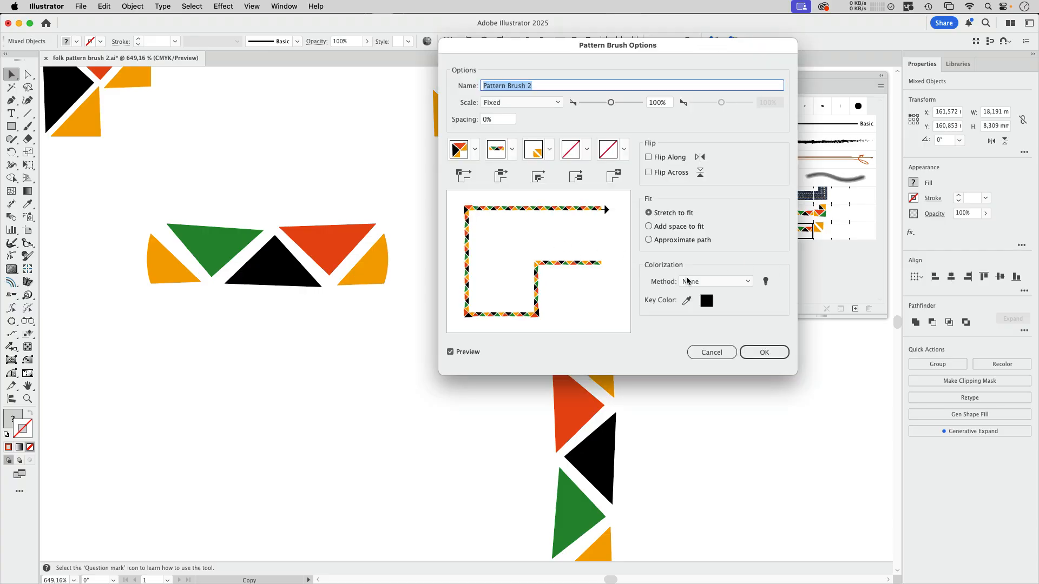
{"action": "left_click_drag", "start_coordinate": [724, 48], "coordinate": [624, 45]}
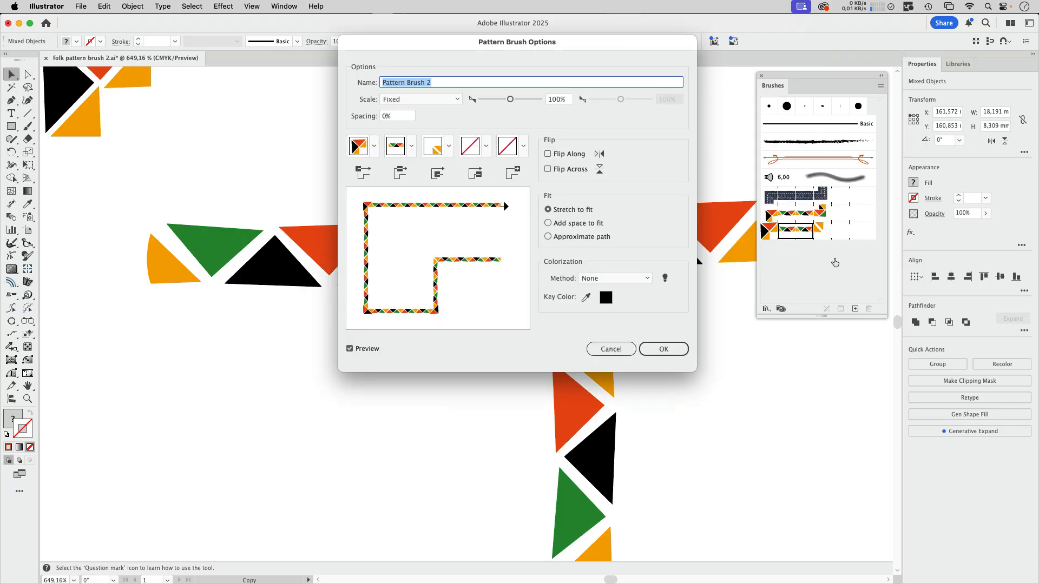
{"action": "left_click", "coordinate": [663, 349]}
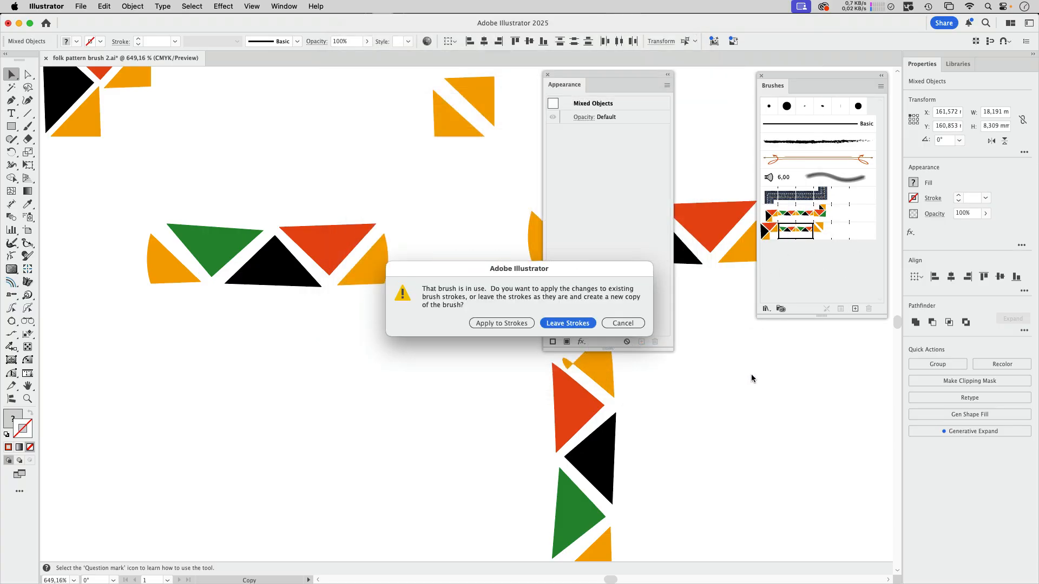
{"action": "left_click", "coordinate": [528, 325]}
{"action": "left_click", "coordinate": [489, 400]}
- Select the left randomly coloured path and move the Appearance panel clear of the artwork
{"action": "mouse_move", "coordinate": [477, 371]}
{"action": "left_mouse_down"}
{"action": "mouse_move", "coordinate": [236, 452]}
{"action": "mouse_move", "coordinate": [427, 419]}
{"action": "left_mouse_up"}
{"action": "left_click_drag", "start_coordinate": [731, 507], "coordinate": [183, 382]}
{"action": "left_click_drag", "start_coordinate": [305, 316], "coordinate": [365, 285]}
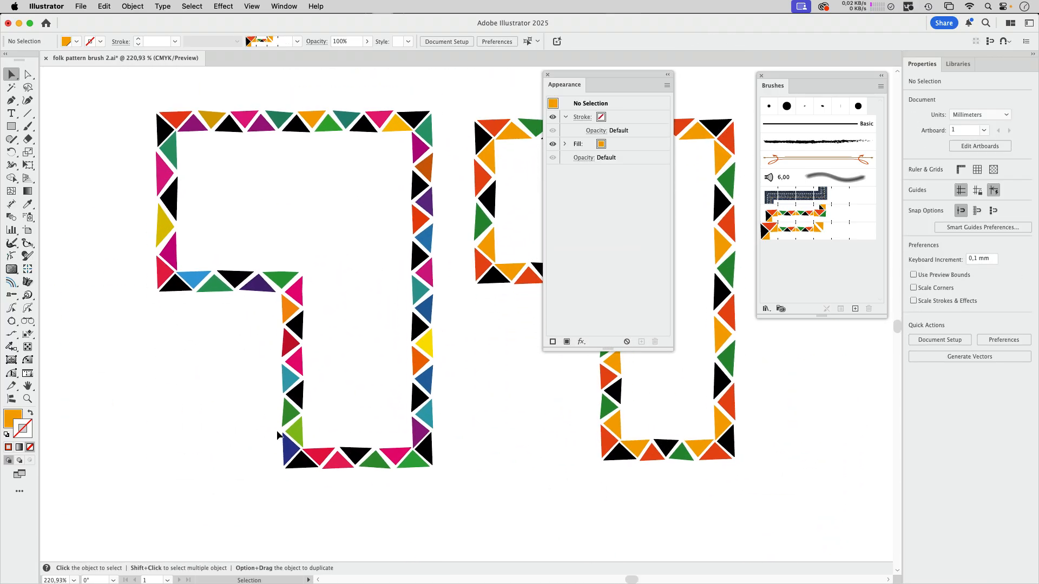
{"action": "left_click_drag", "start_coordinate": [392, 212], "coordinate": [355, 223]}
{"action": "left_click", "coordinate": [412, 227]}
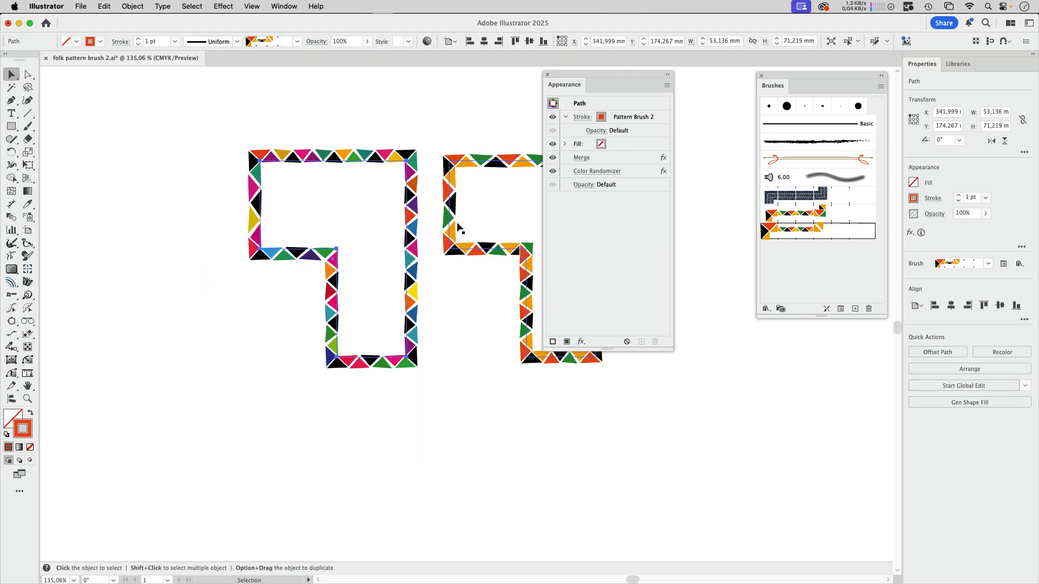
{"action": "left_click_drag", "start_coordinate": [431, 358], "coordinate": [463, 291]}
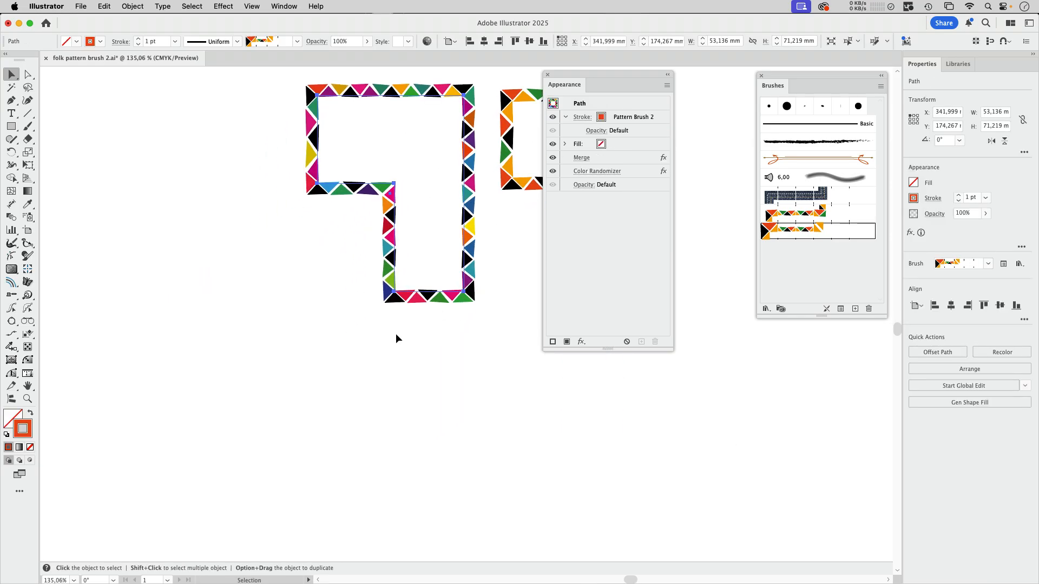
{"action": "left_click_drag", "start_coordinate": [346, 355], "coordinate": [383, 354]}
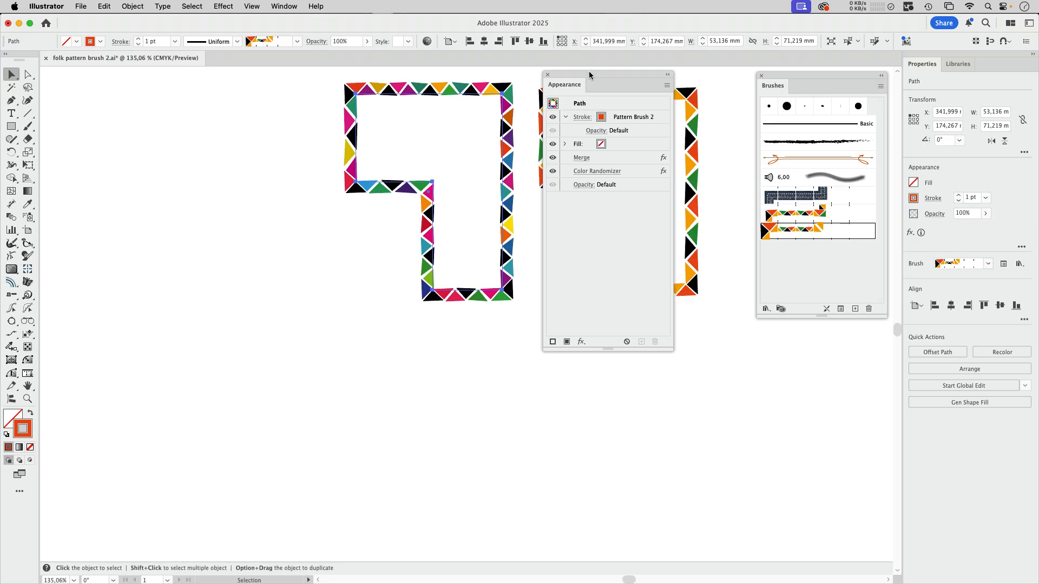
{"action": "left_click_drag", "start_coordinate": [586, 75], "coordinate": [656, 69]}
{"action": "left_click_drag", "start_coordinate": [522, 170], "coordinate": [421, 188]}
{"action": "left_click", "coordinate": [690, 155]}
{"action": "left_click", "coordinate": [690, 166], "text": "shift"}
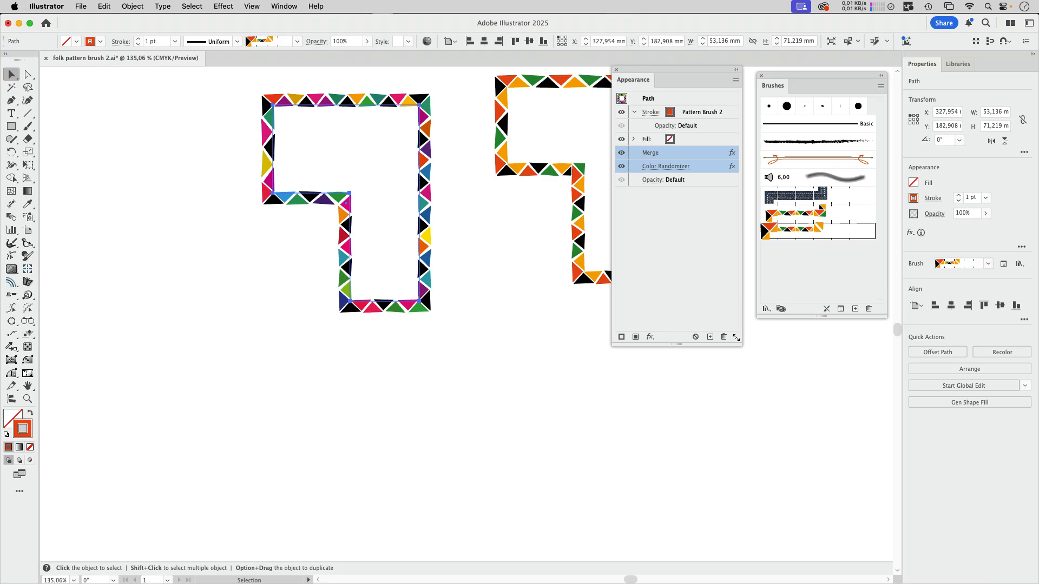
{"action": "left_click", "coordinate": [725, 336]}
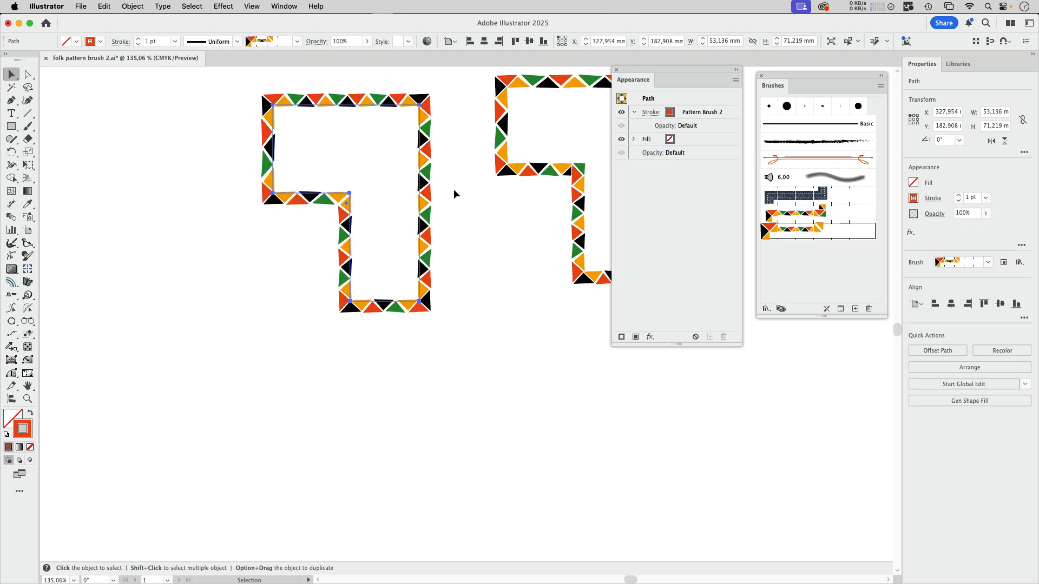
{"action": "key", "text": "super+z"}
- Remove the Color Randomizer effect from the selected path and highlight its Merge effect
{"action": "left_click", "coordinate": [698, 166]}
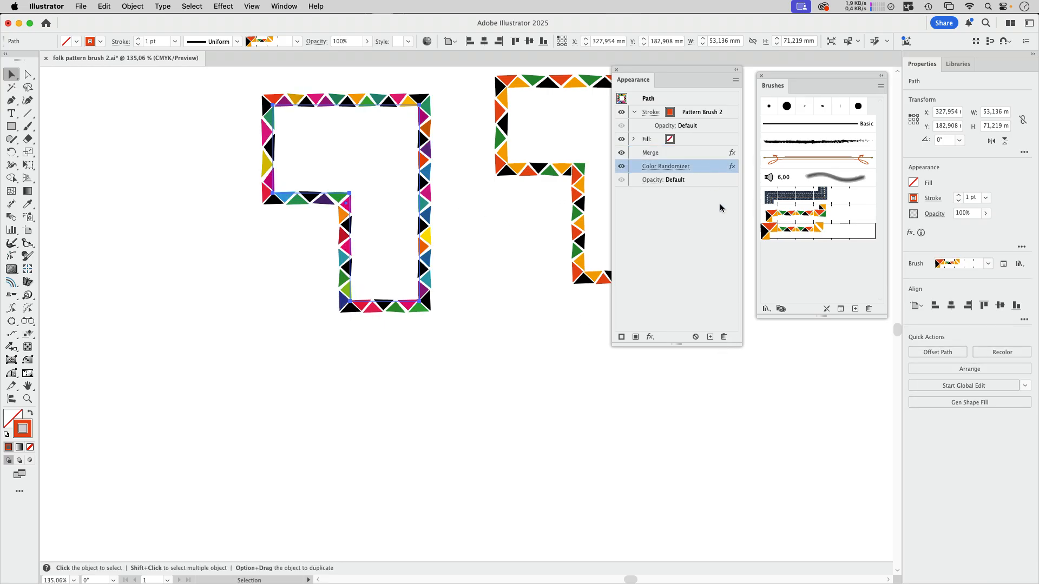
{"action": "left_click", "coordinate": [724, 336]}
{"action": "left_click", "coordinate": [698, 153]}
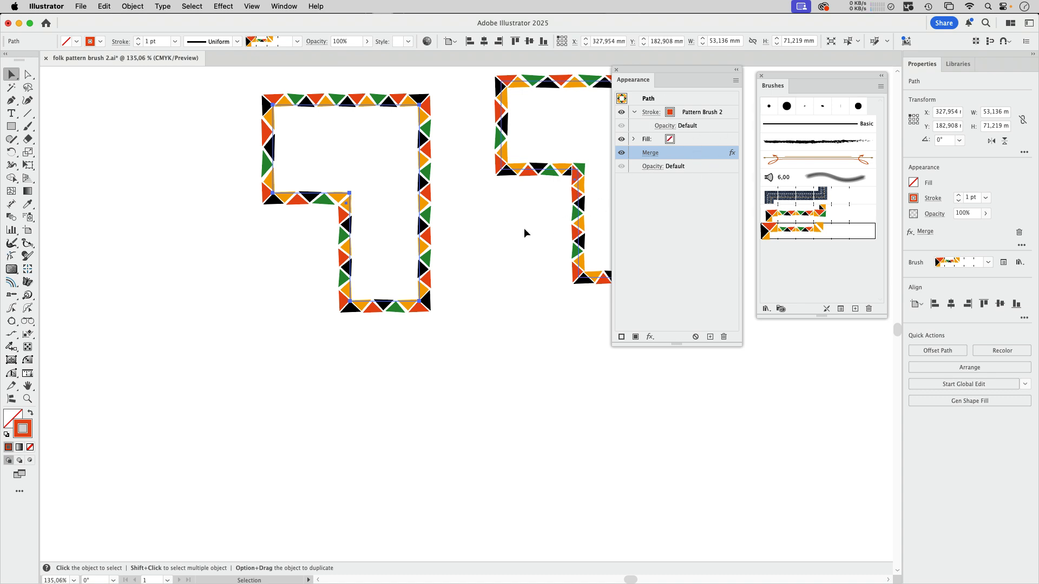
- Place two copies of the path side by side below the original and remove the Merge effect from the right copy
{"action": "scroll", "coordinate": [524, 232], "scroll_direction": "left", "scroll_amount": 5}
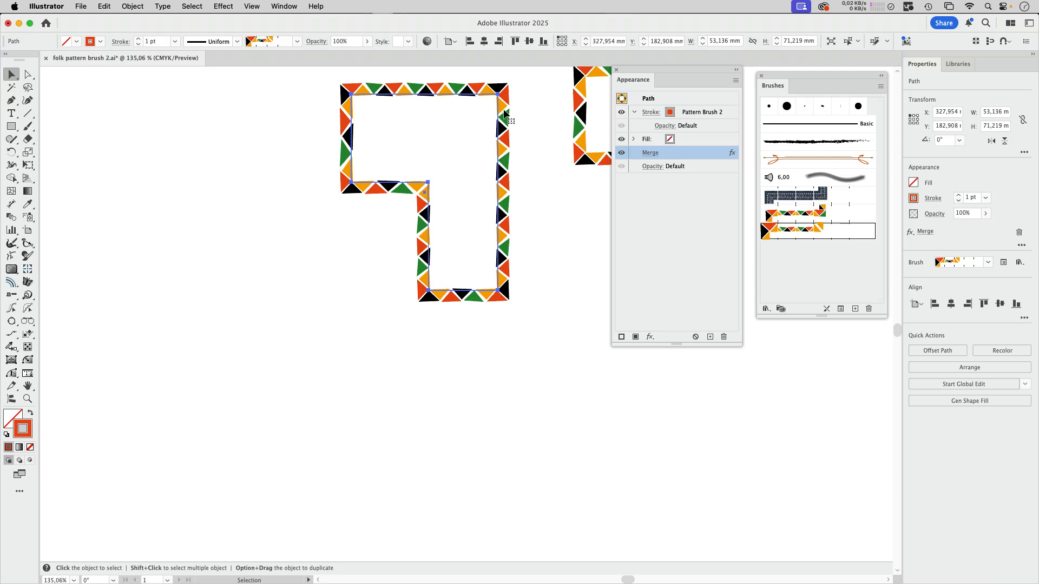
{"action": "mouse_move", "coordinate": [504, 114]}
{"action": "left_mouse_down"}
{"action": "mouse_move", "coordinate": [294, 343]}
{"action": "mouse_move", "coordinate": [511, 389]}
{"action": "mouse_move", "coordinate": [539, 376]}
{"action": "left_mouse_up"}
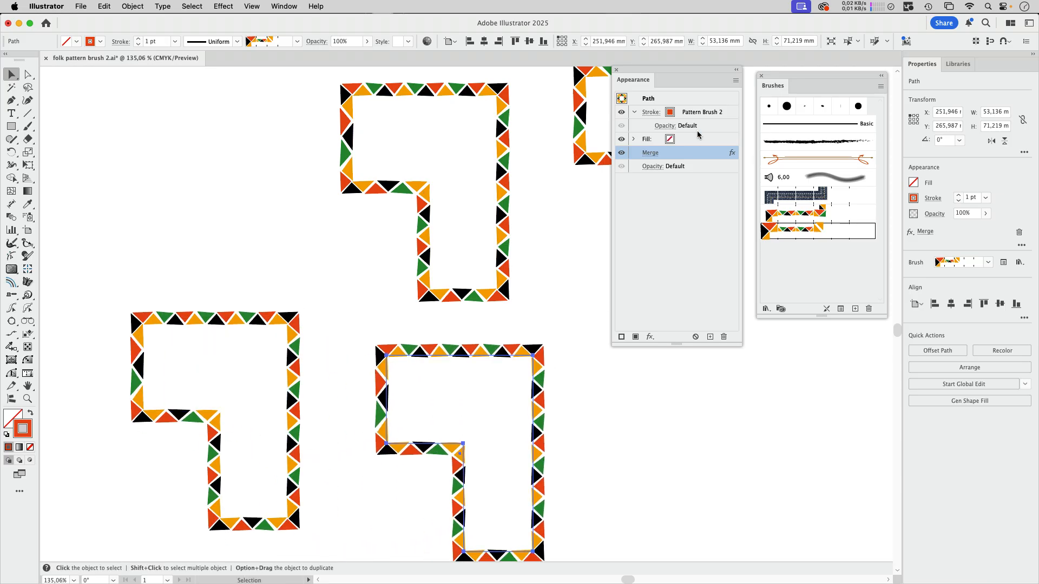
{"action": "left_click", "coordinate": [723, 337]}
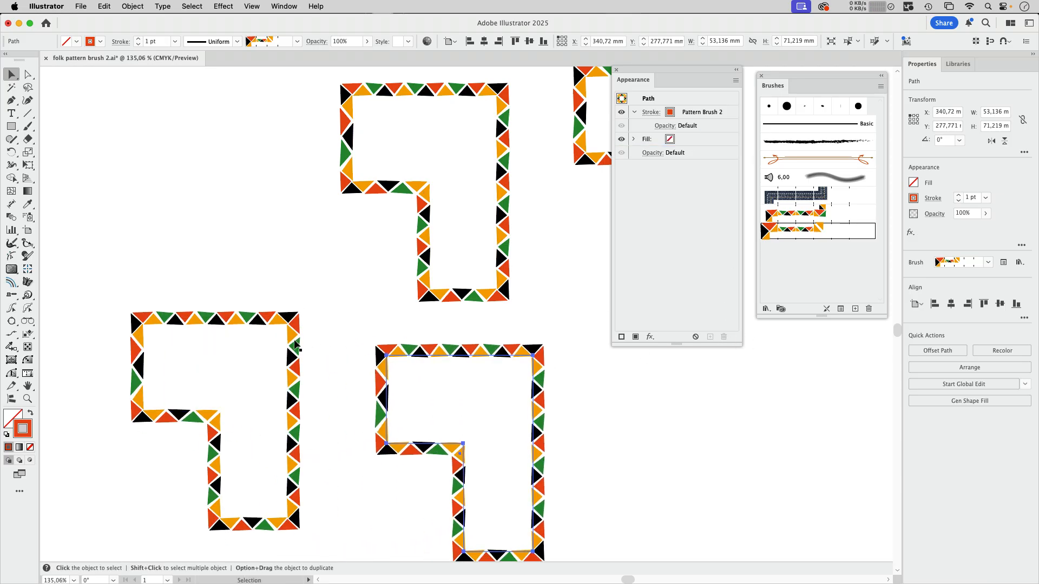
- Expand the appearance of both lower copies, first the merged one and then the unmerged one, and deselect
{"action": "left_click", "coordinate": [295, 343]}
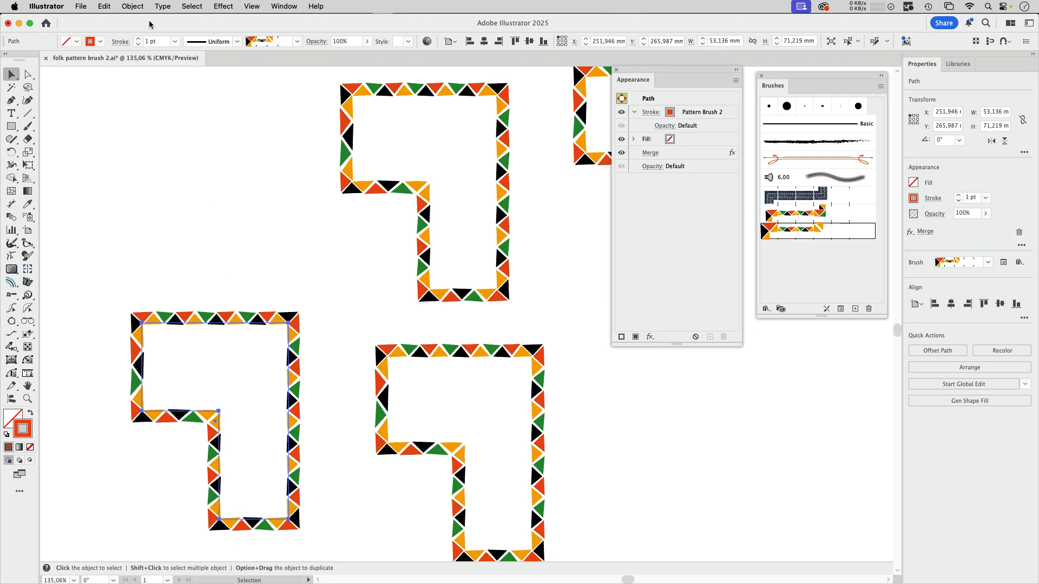
{"action": "left_click", "coordinate": [133, 6]}
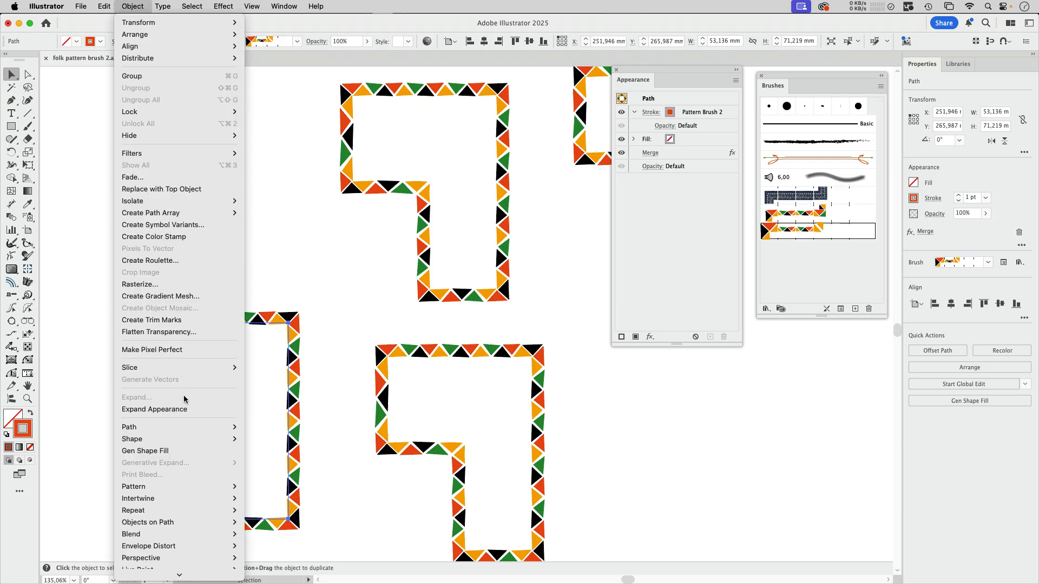
{"action": "left_click", "coordinate": [162, 409]}
{"action": "left_click", "coordinate": [391, 361]}
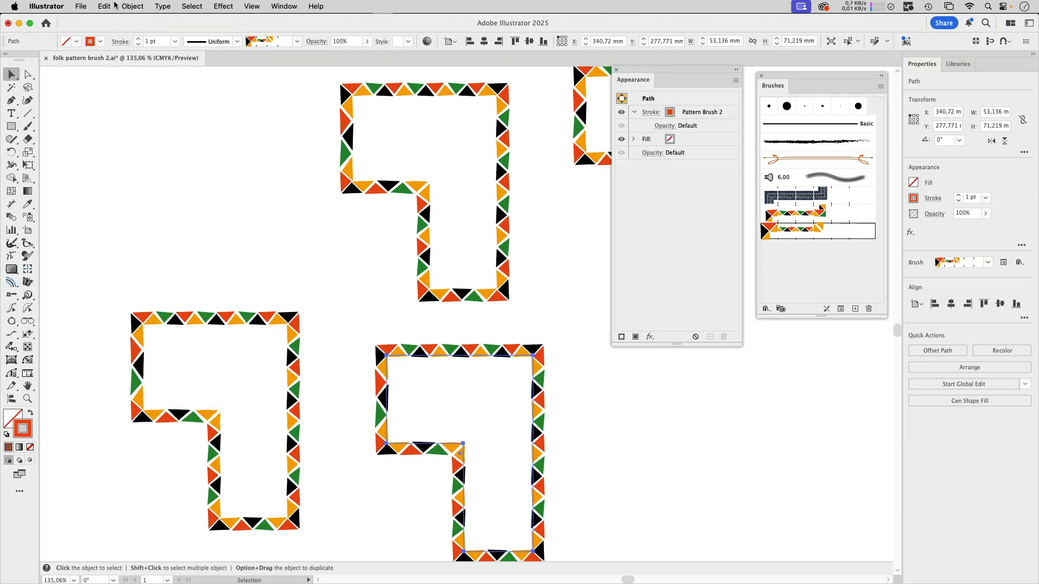
{"action": "left_click", "coordinate": [133, 6]}
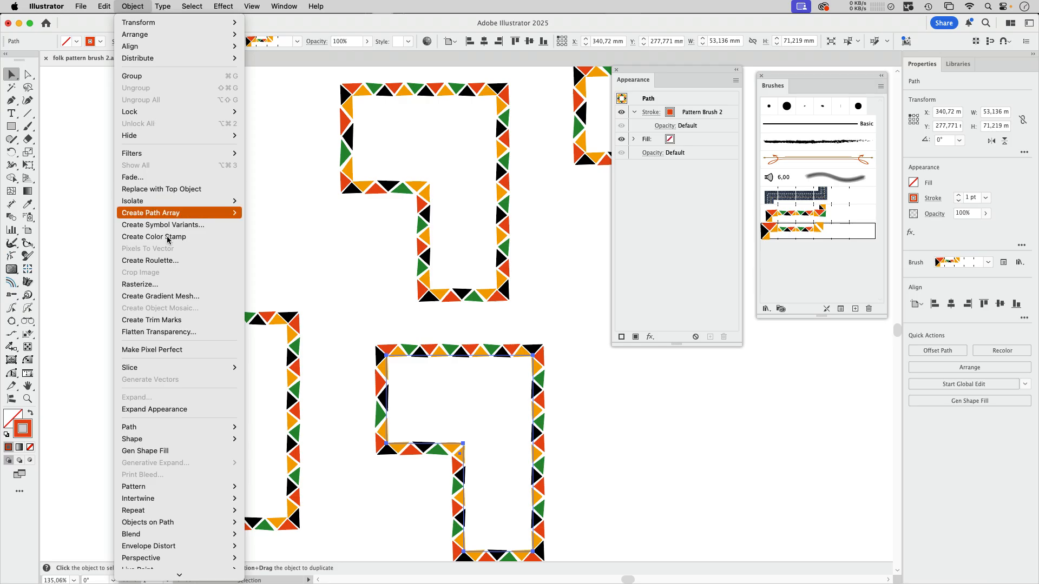
{"action": "left_click", "coordinate": [178, 409]}
{"action": "left_click", "coordinate": [556, 434]}
- Compare the orange triangle seams between tiles in the unmerged and the merged expanded copies
{"action": "scroll", "coordinate": [463, 331], "scroll_direction": "down", "scroll_amount": 3}
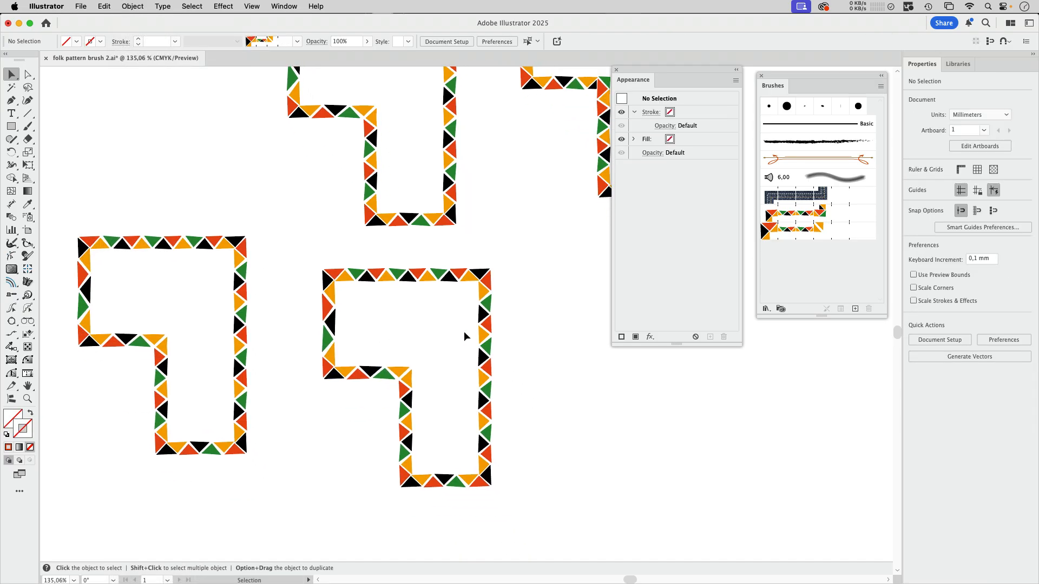
{"action": "left_click_drag", "start_coordinate": [421, 298], "coordinate": [472, 238]}
{"action": "left_click", "coordinate": [447, 223]}
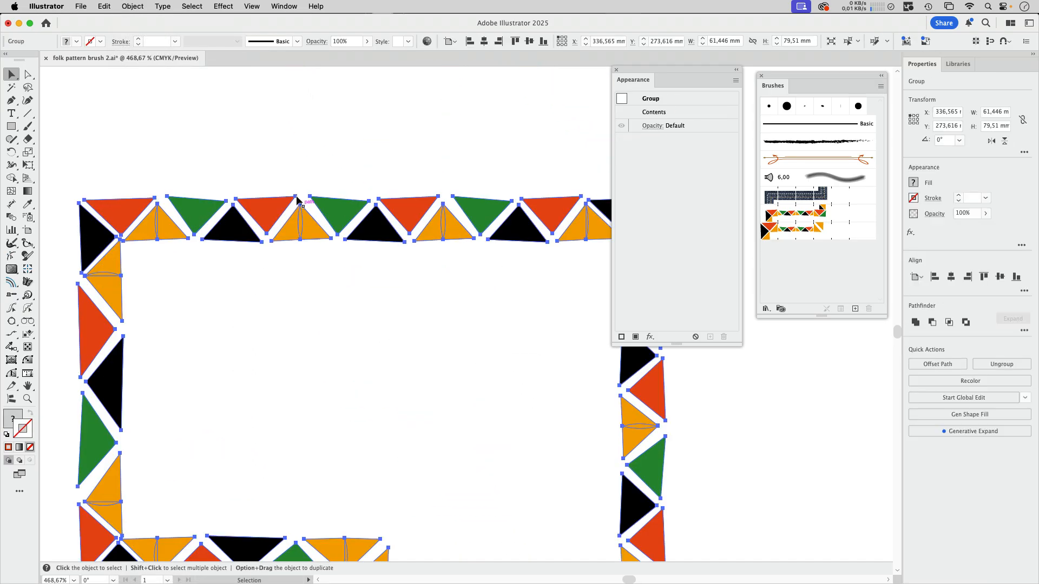
{"action": "left_click_drag", "start_coordinate": [247, 420], "coordinate": [202, 218]}
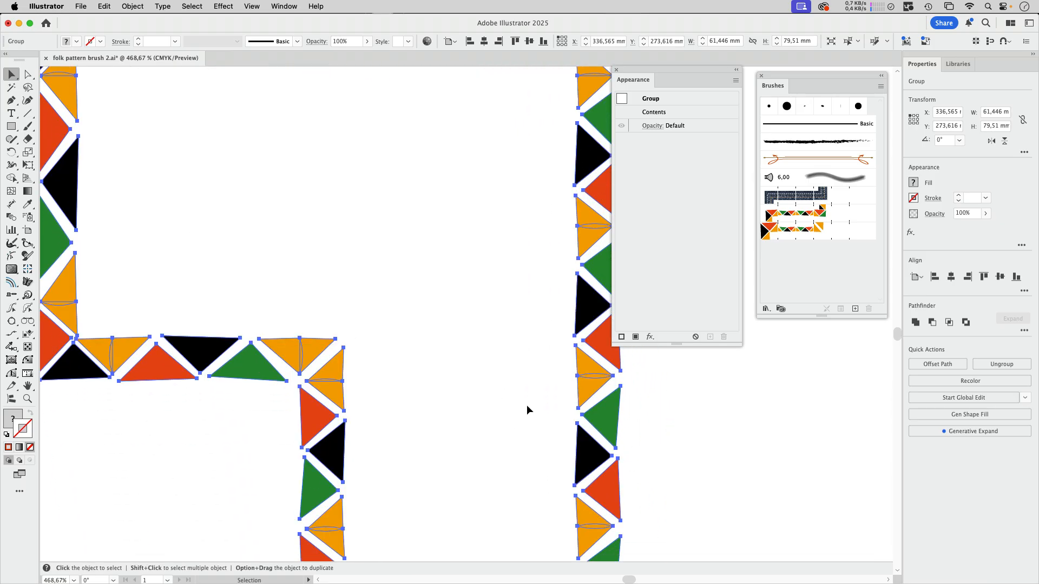
{"action": "left_click", "coordinate": [1024, 330]}
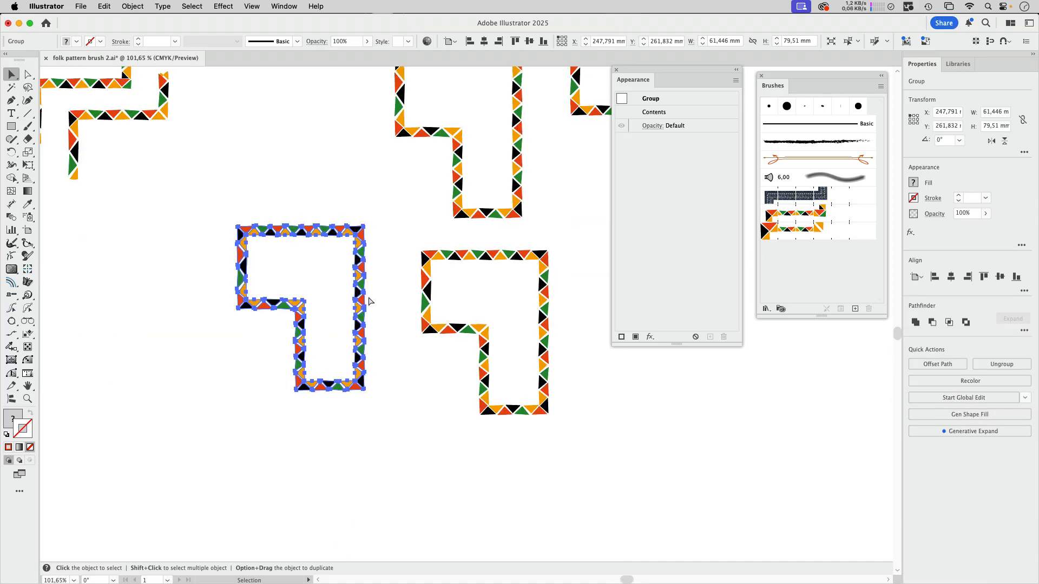
{"action": "scroll", "coordinate": [386, 306], "scroll_direction": "up", "scroll_amount": 5}
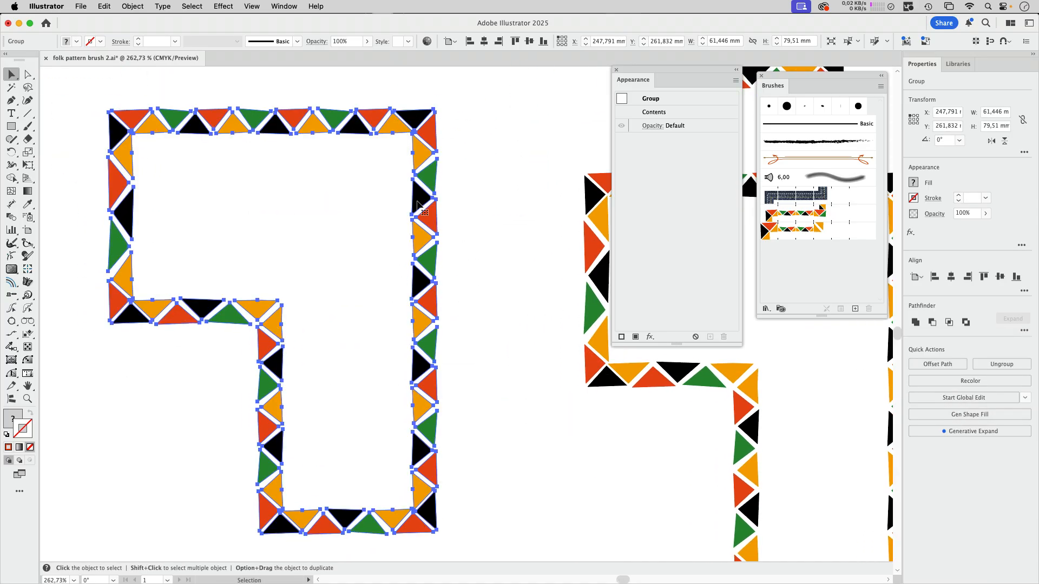
{"action": "scroll", "coordinate": [481, 217], "scroll_direction": "down", "scroll_amount": 2}
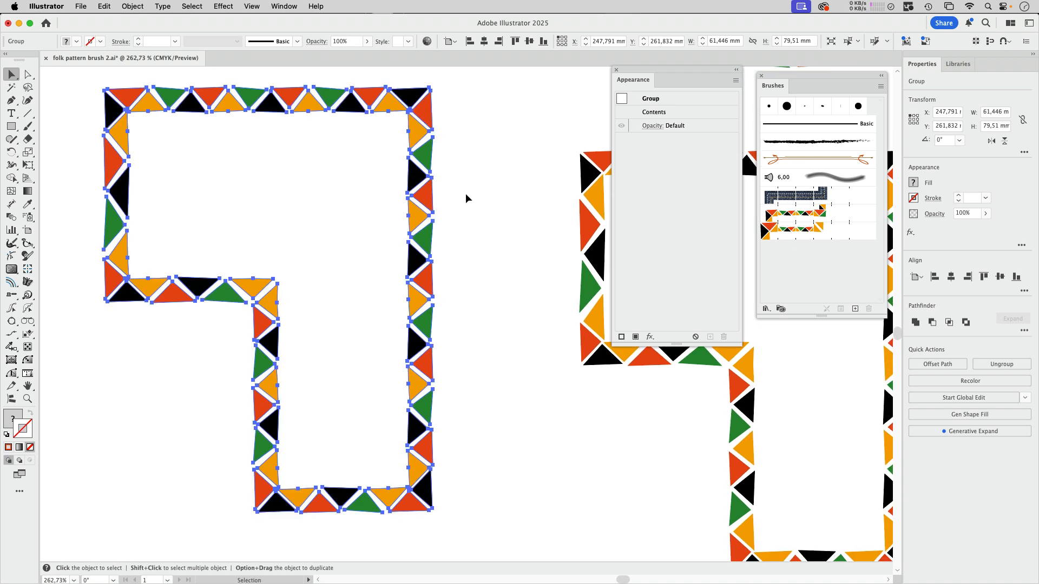
{"action": "left_click", "coordinate": [465, 193]}
{"action": "scroll", "coordinate": [457, 83], "scroll_direction": "up", "scroll_amount": 1}
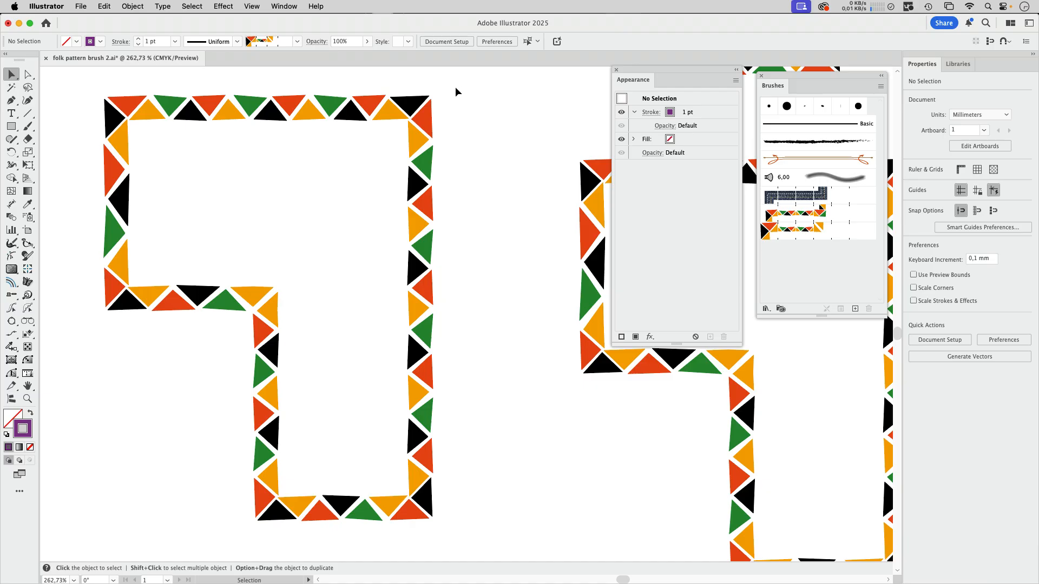
- Delete the swatches from the tan one onward, including the browns, gradients, patterns and both colour groups
{"action": "left_click", "coordinate": [284, 6]}
{"action": "scroll", "coordinate": [325, 530], "scroll_direction": "down", "scroll_amount": 5}
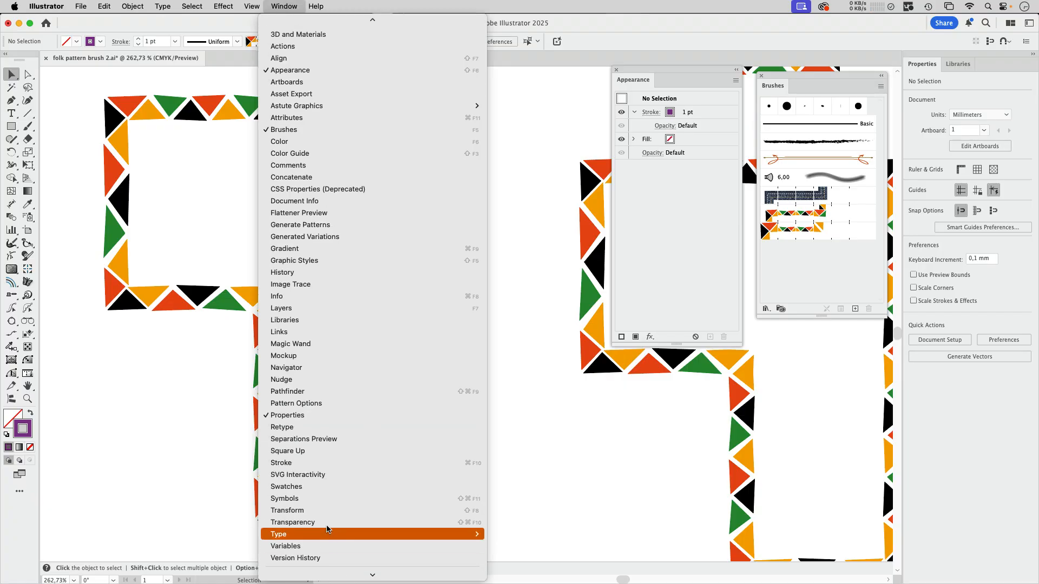
{"action": "left_click", "coordinate": [325, 486]}
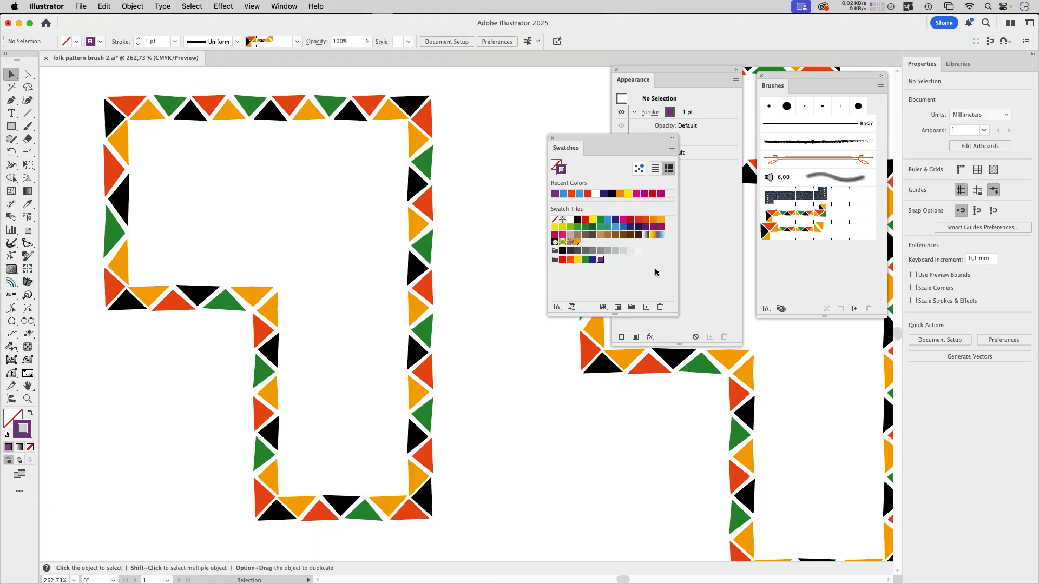
{"action": "left_click", "coordinate": [570, 234]}
{"action": "left_click", "coordinate": [601, 259], "text": "shift"}
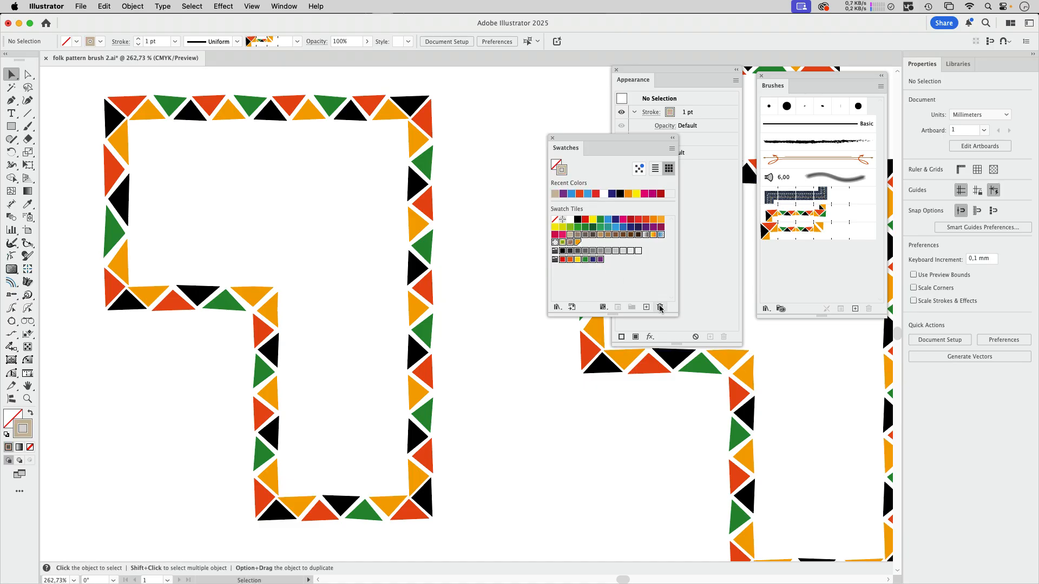
{"action": "left_click", "coordinate": [659, 307]}
{"action": "left_click", "coordinate": [559, 384]}
- Select all triangles of the merged expanded copy and move the Swatches panel away from the artwork
{"action": "left_click_drag", "start_coordinate": [460, 87], "coordinate": [83, 550]}
{"action": "left_click_drag", "start_coordinate": [595, 141], "coordinate": [719, 206]}
{"action": "key", "text": "super+F12"}
{"action": "left_click", "coordinate": [509, 119]}
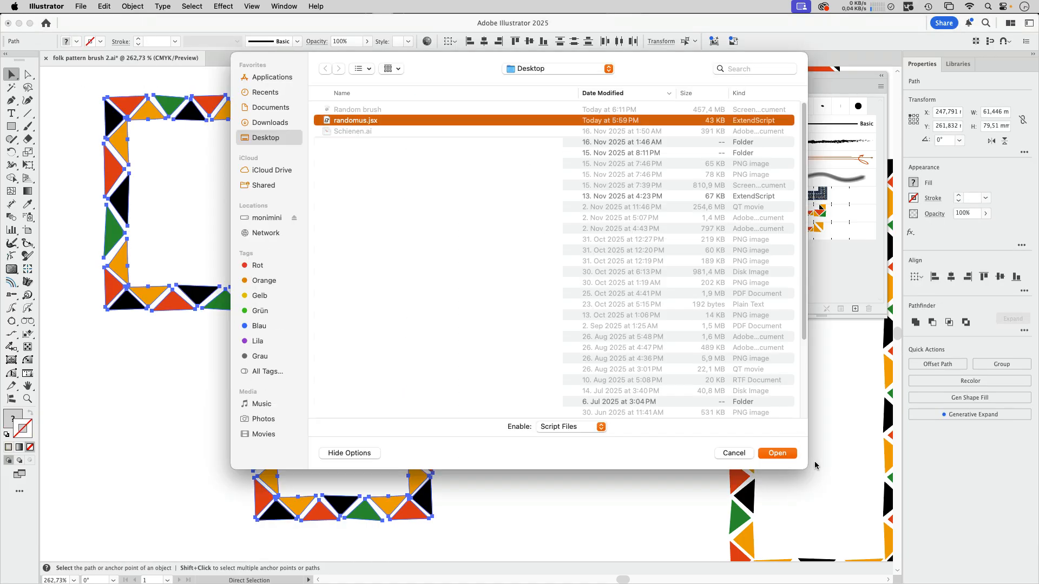
{"action": "left_click", "coordinate": [775, 453]}
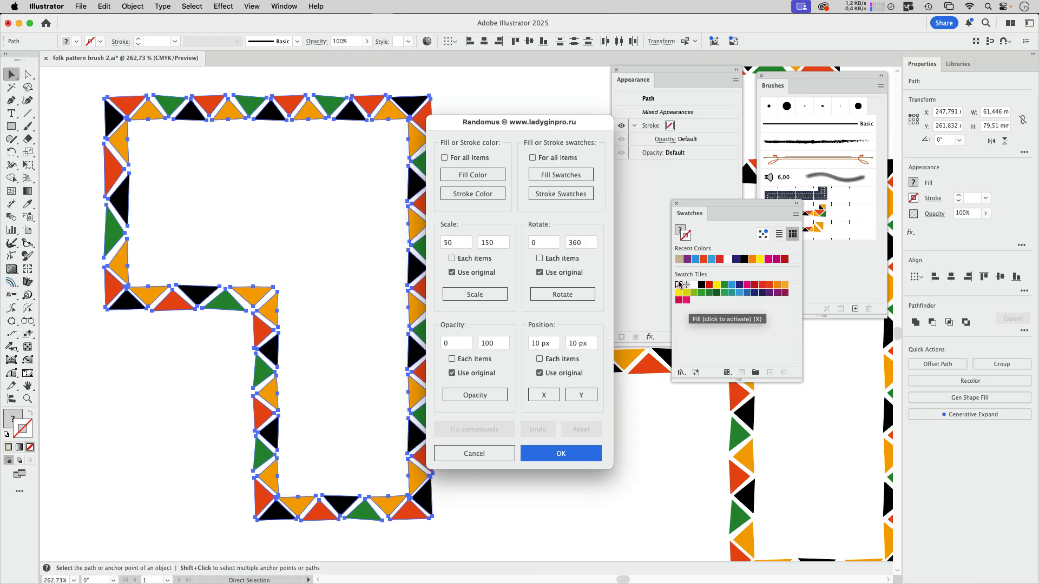
{"action": "left_click", "coordinate": [474, 453]}
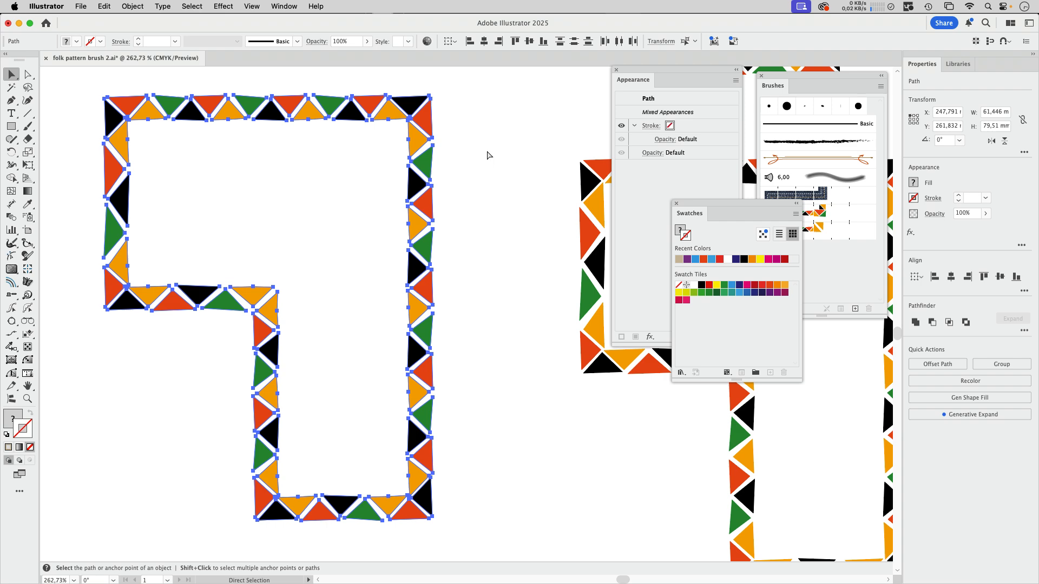
- Run the randomus.jsx script from the Desktop and fill the selected triangles randomly from the swatches
{"action": "key", "text": "super+F12"}
{"action": "left_click", "coordinate": [372, 121]}
{"action": "left_click", "coordinate": [775, 452]}
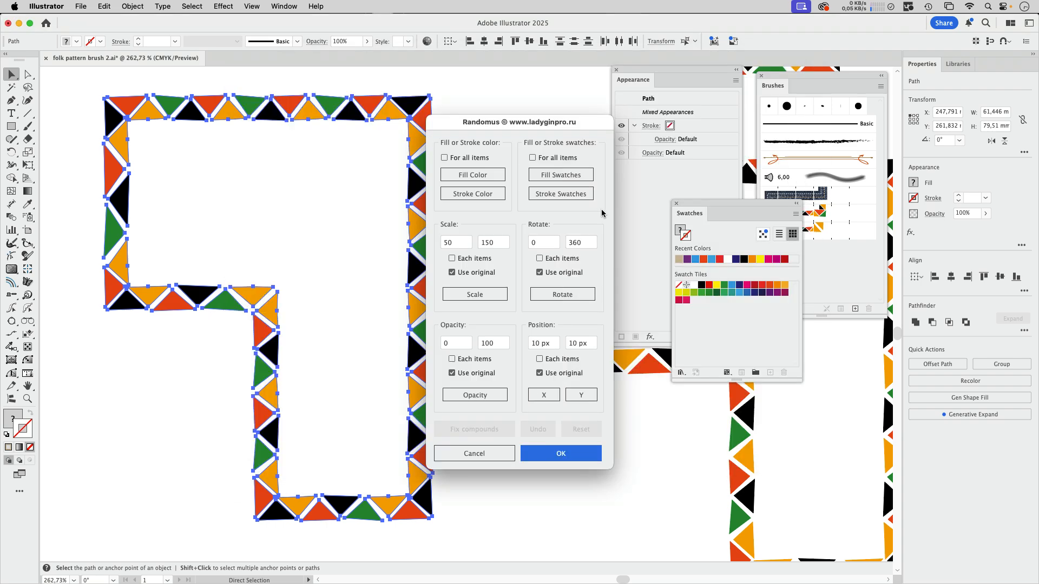
{"action": "left_click", "coordinate": [582, 179]}
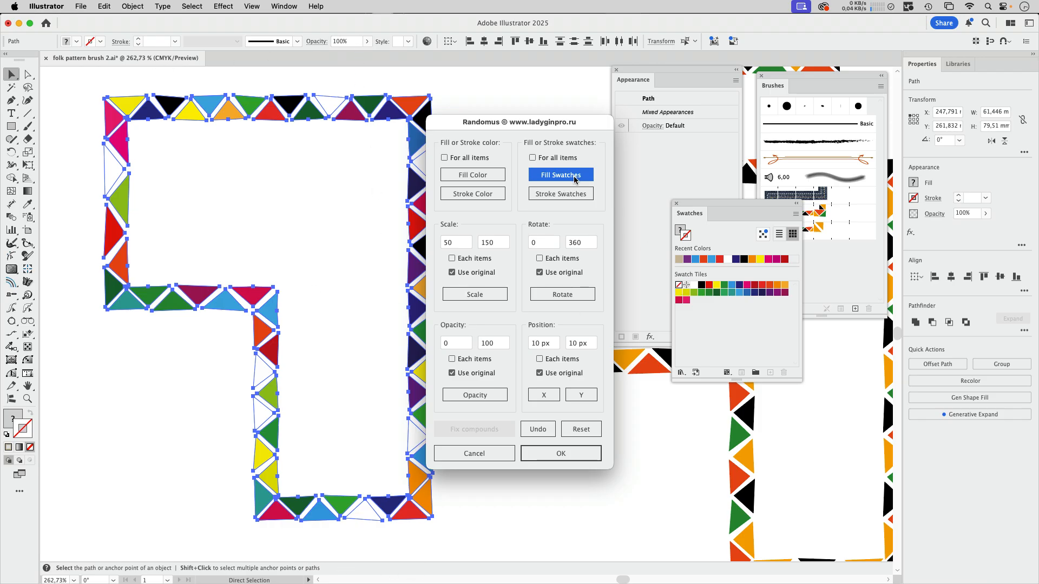
- Randomize the triangles' fill colours several times independently of the swatches, accept the result and deselect
{"action": "left_click", "coordinate": [465, 176]}
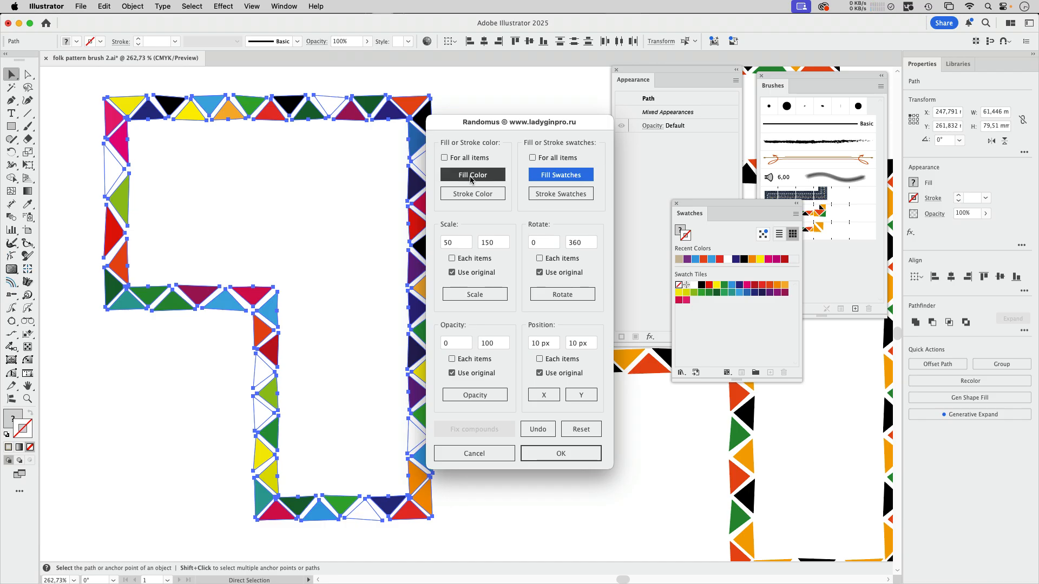
{"action": "left_click", "coordinate": [482, 179]}
{"action": "left_click", "coordinate": [485, 178]}
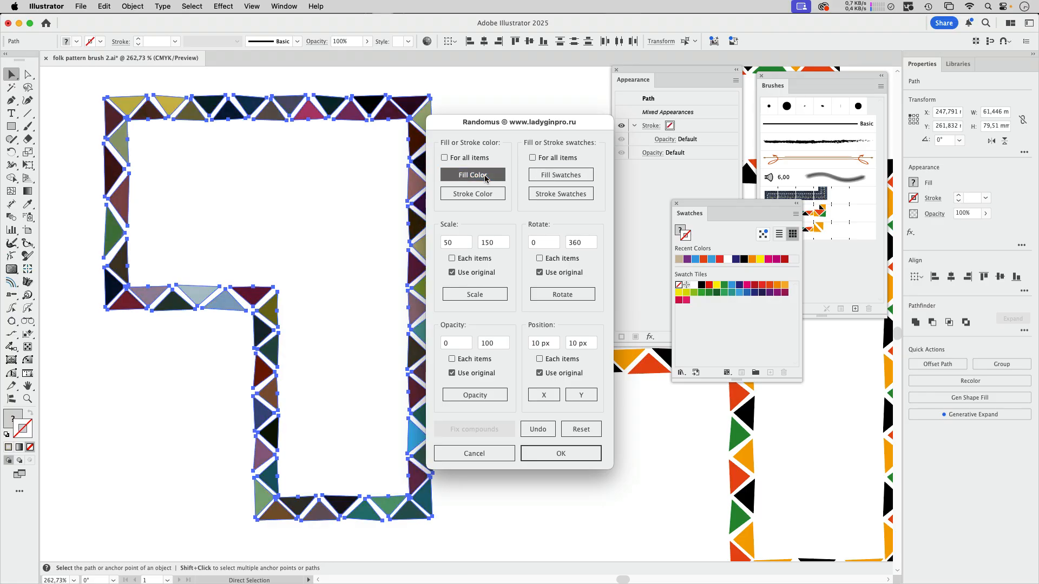
{"action": "left_click", "coordinate": [486, 178]}
{"action": "left_click", "coordinate": [485, 178]}
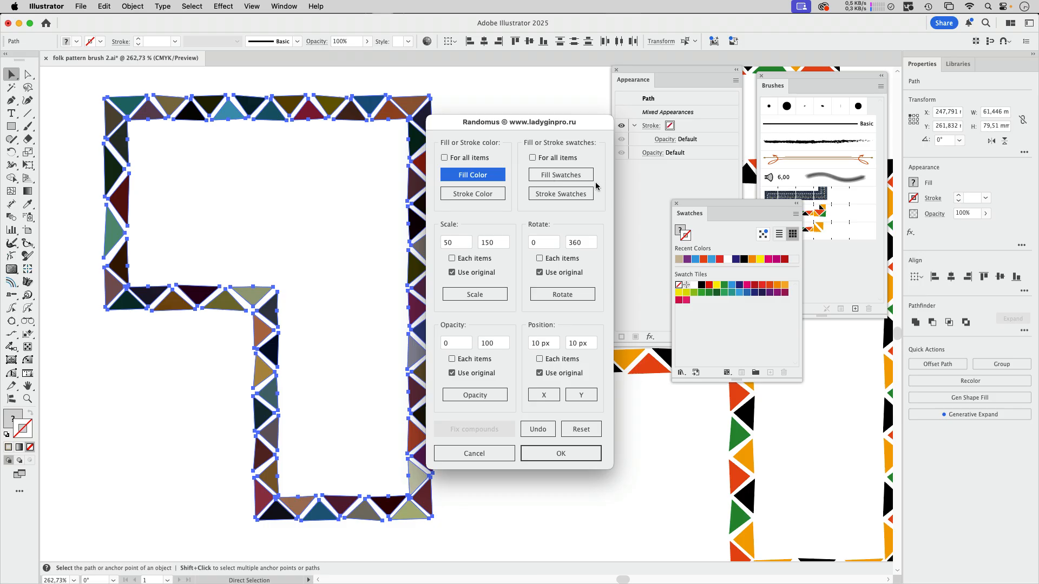
{"action": "key", "text": "Return"}
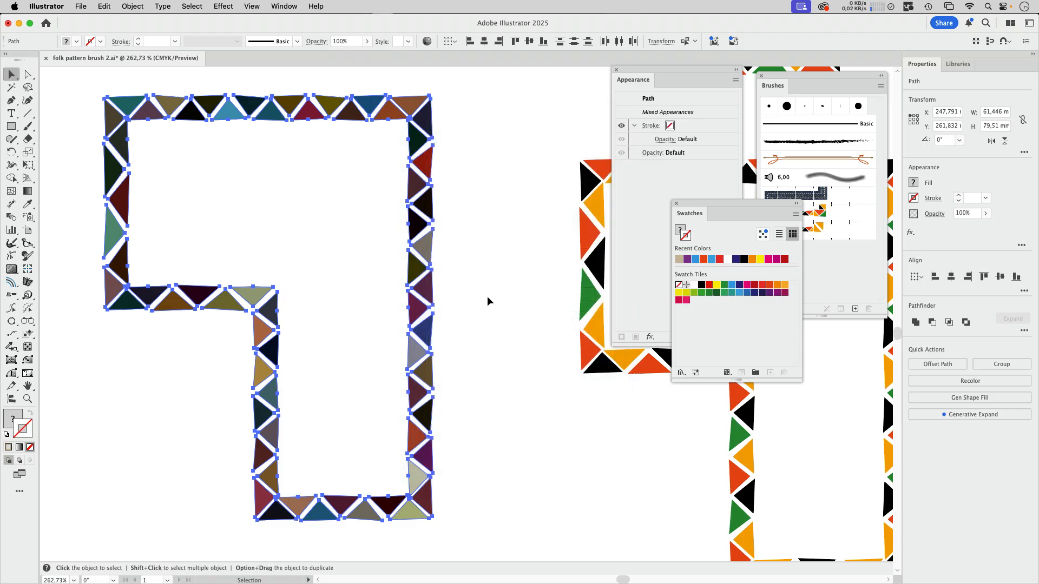
{"action": "left_click", "coordinate": [487, 302]}
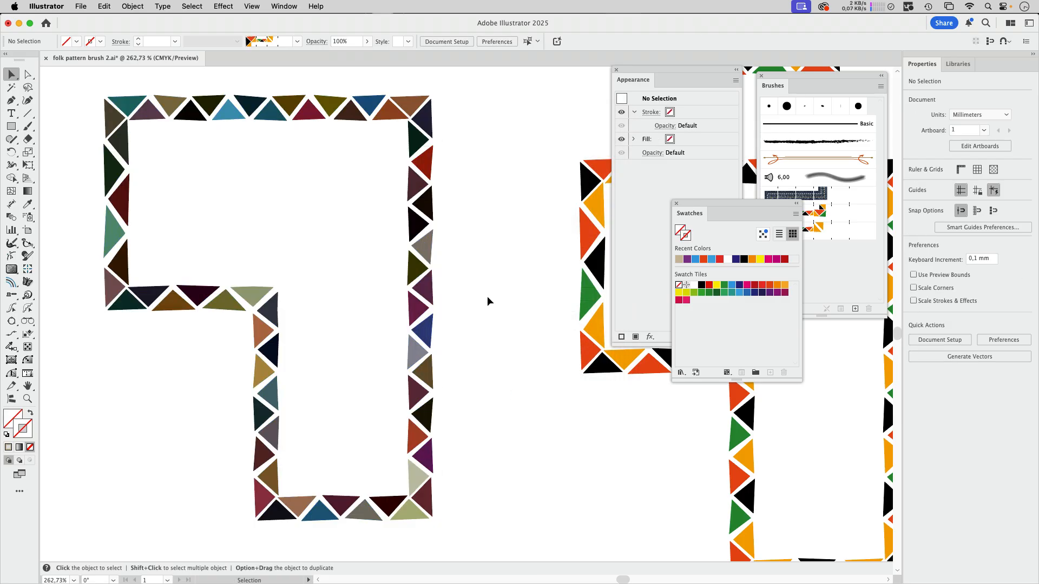